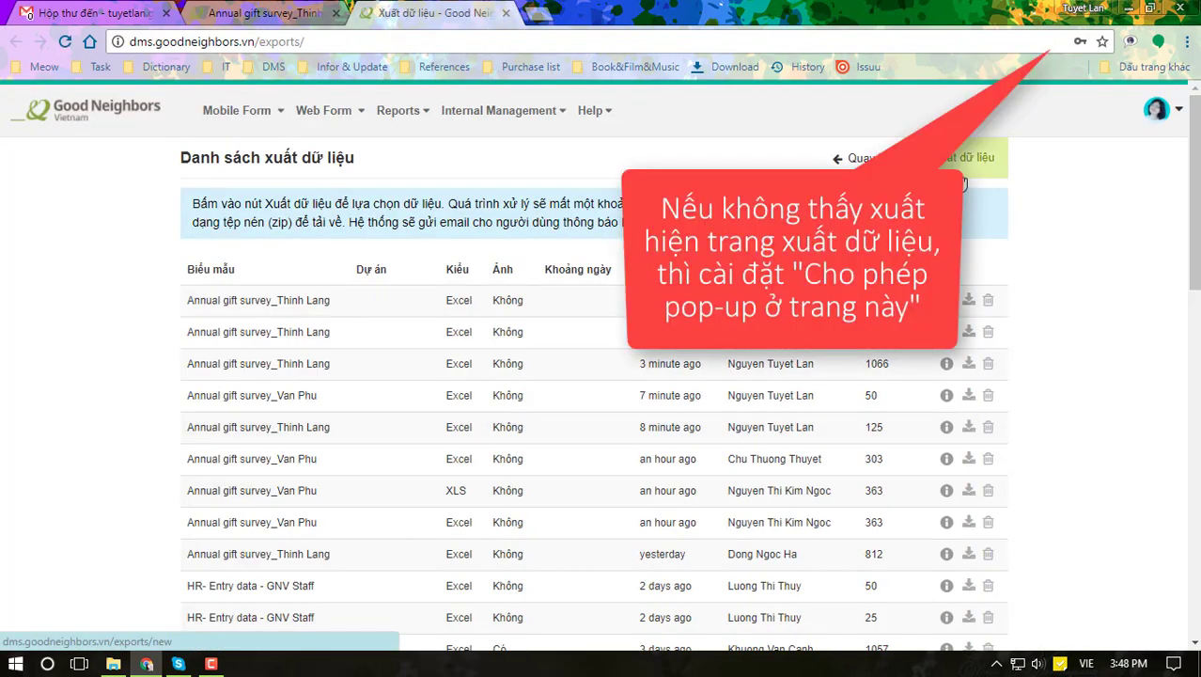
Step: Download the newest Annual gift survey_Thinh Lang export as a ZIP into Downloads and show it in its folder
click(969, 300)
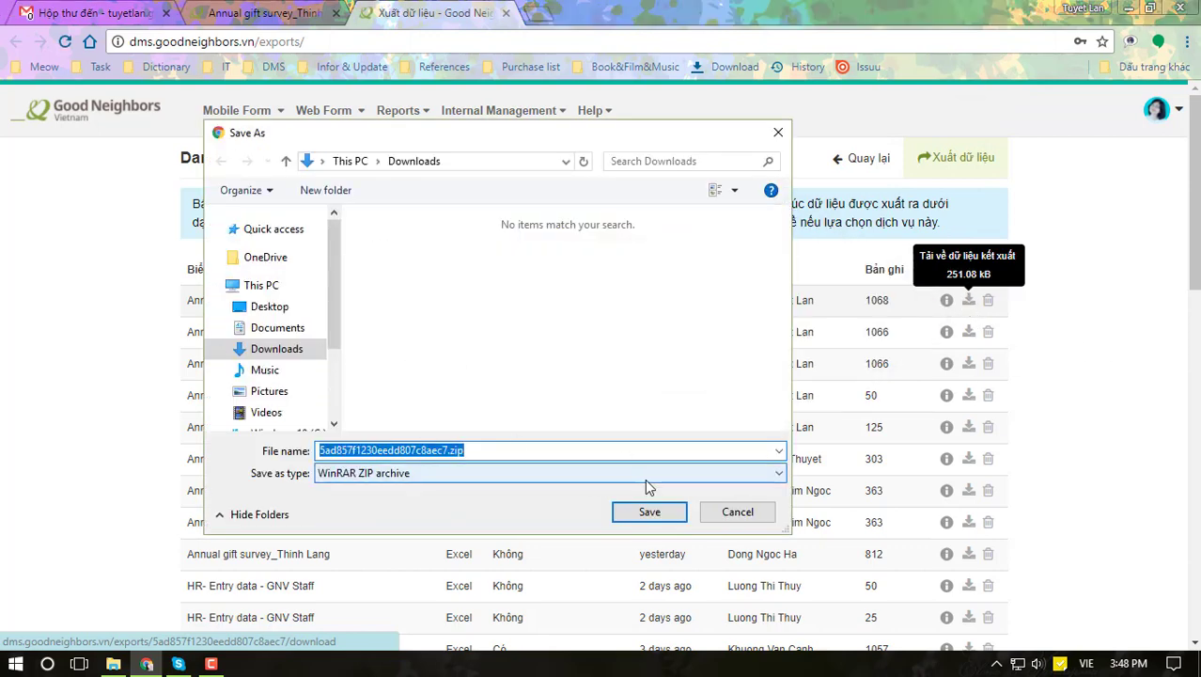
click(648, 511)
click(1128, 628)
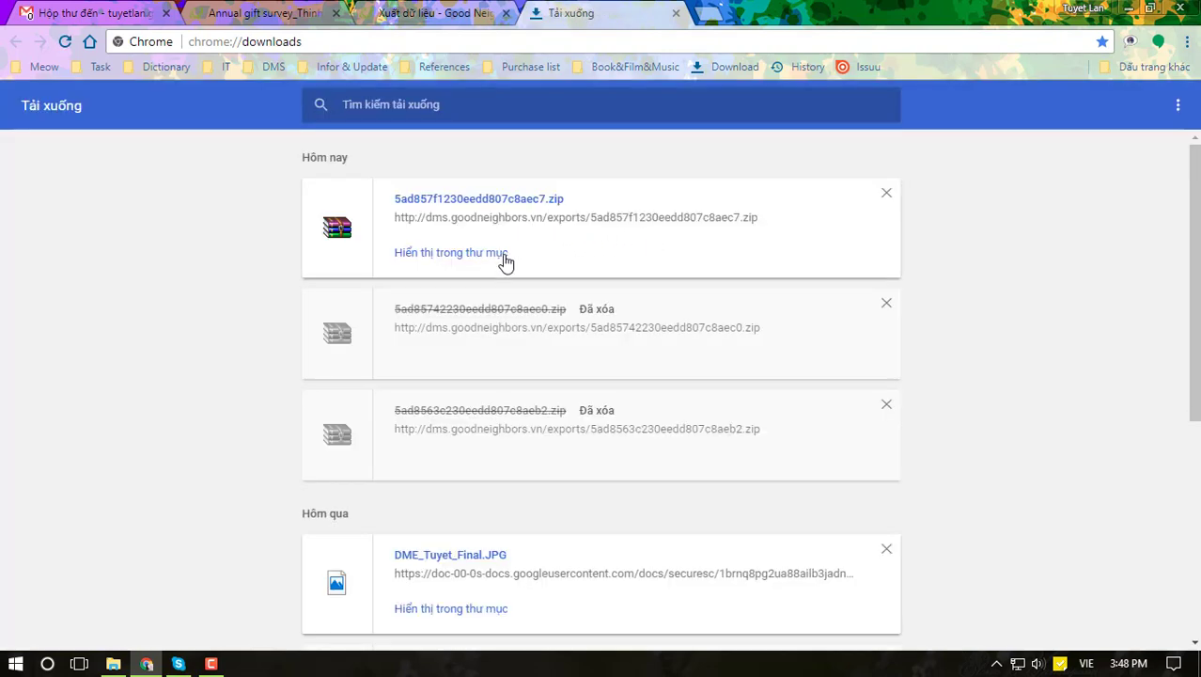
click(505, 260)
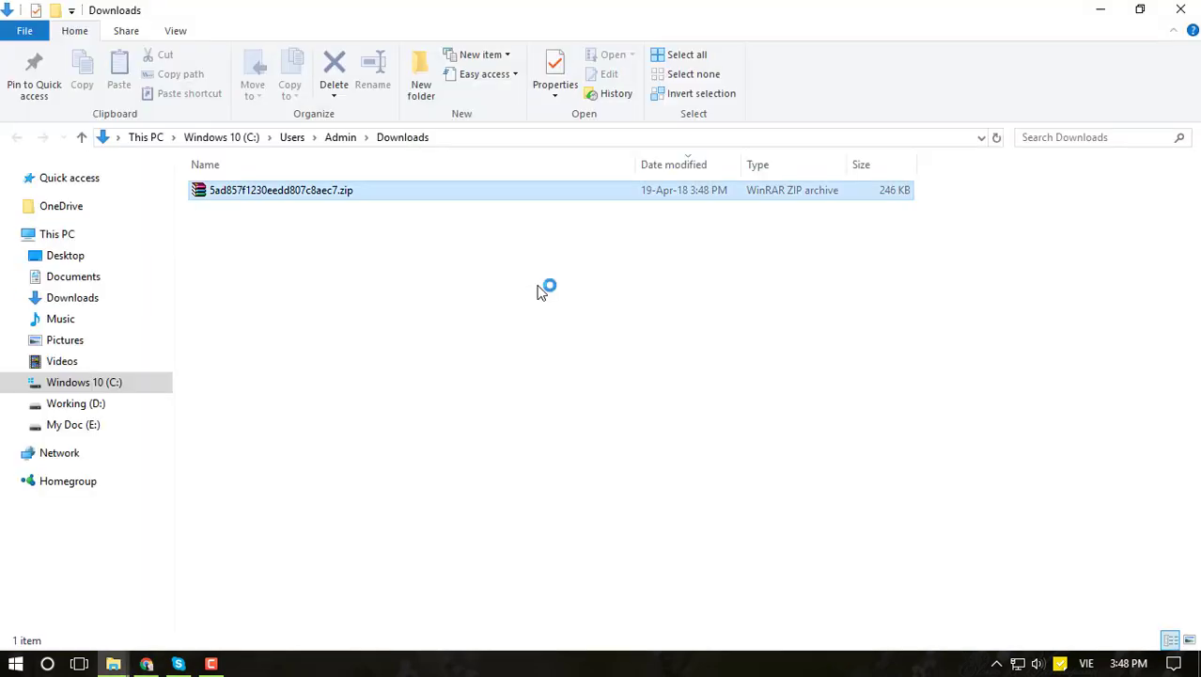
Step: Extract the downloaded 5ad857f1230eedd807c8aec7.zip into the Downloads folder and permanently delete the ZIP archive
right_click(390, 201)
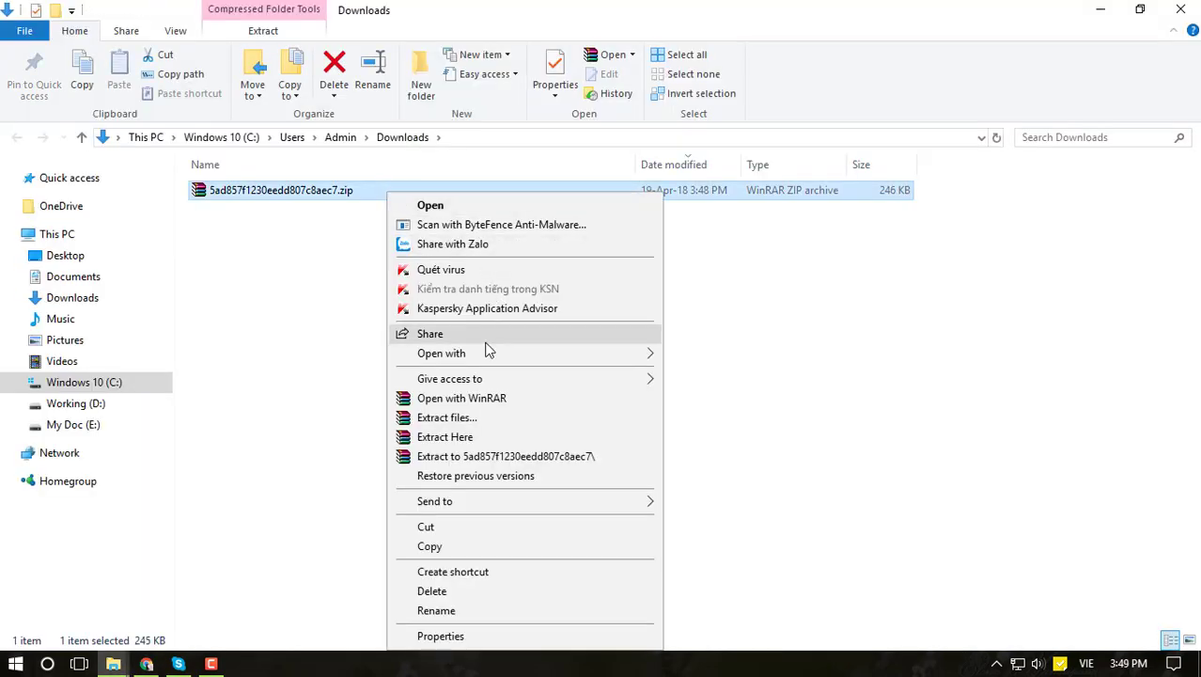
click(476, 440)
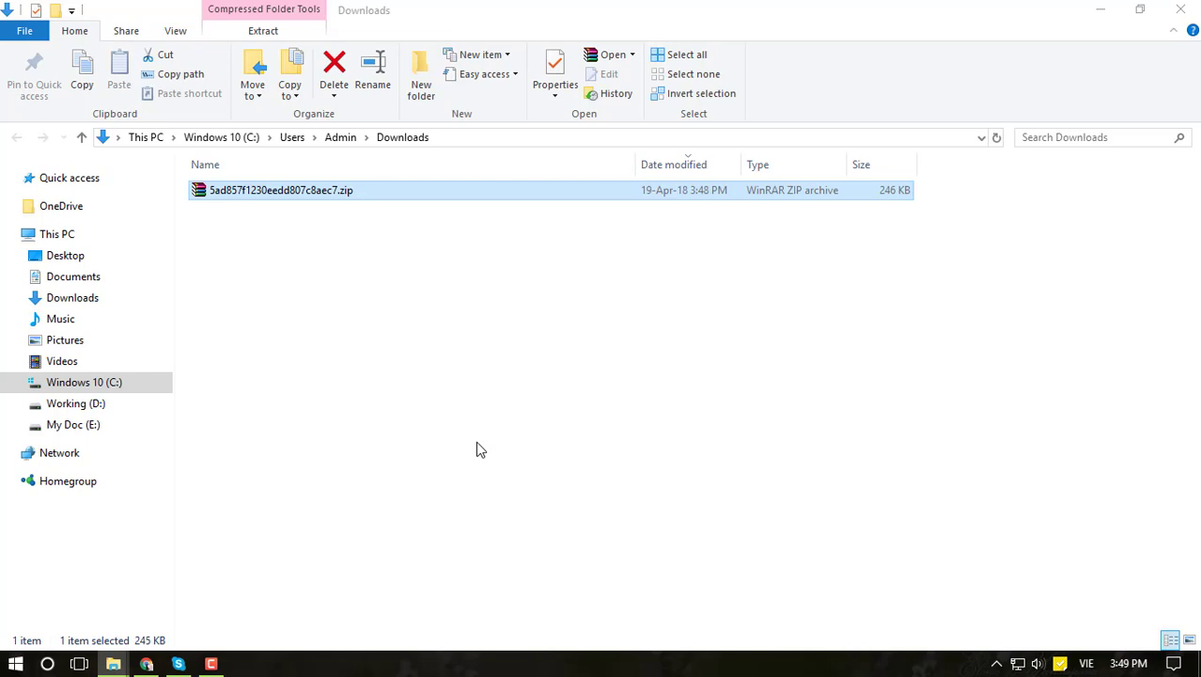
key(shift+Delete)
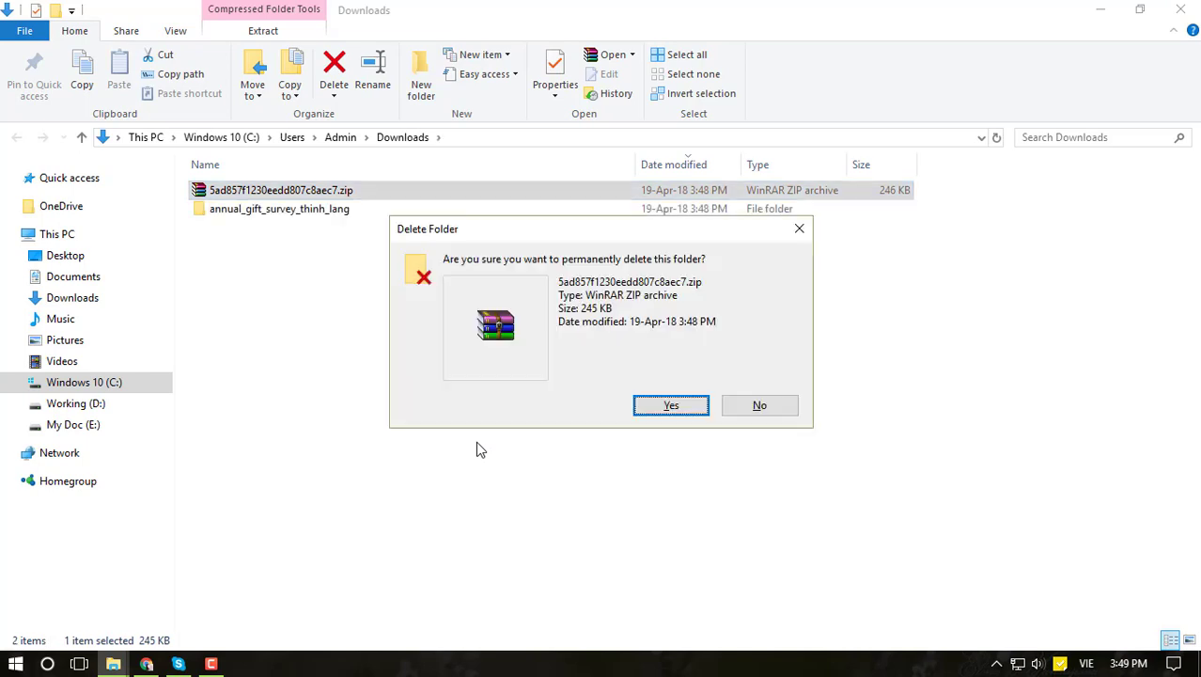
key(Return)
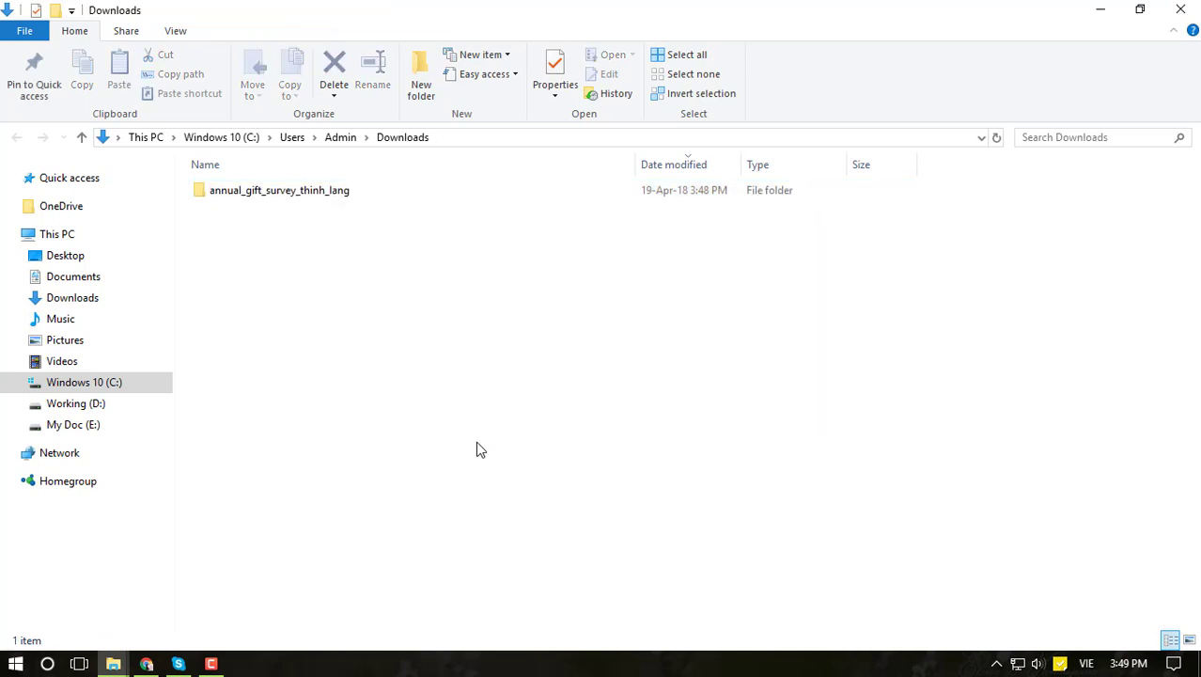
double_click(303, 188)
click(342, 229)
double_click(342, 229)
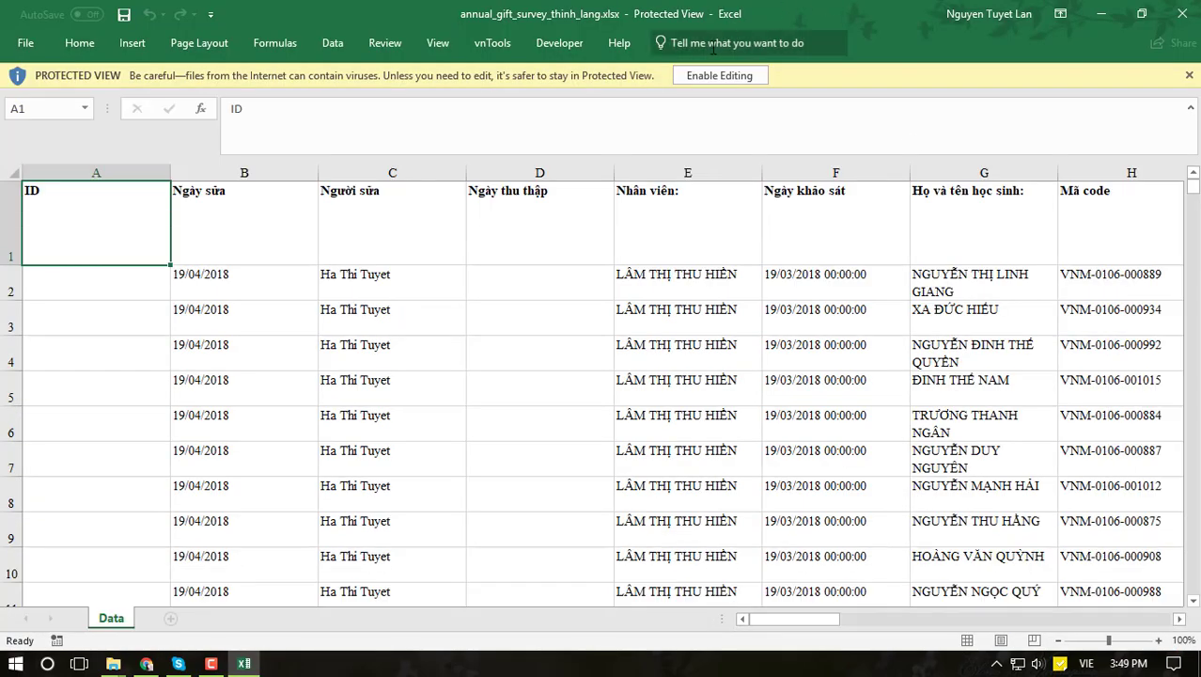
click(719, 75)
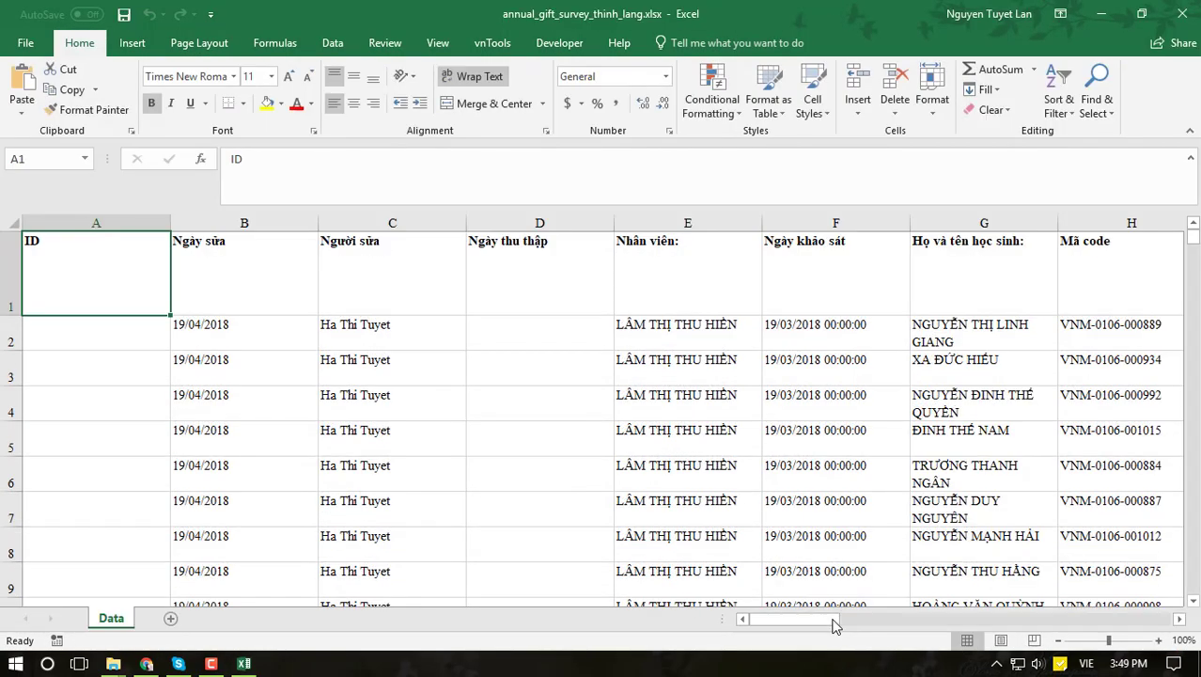
Step: Turn on filtering for the header row (row 1) of the Data sheet
drag(834, 625, 1165, 625)
click(11, 272)
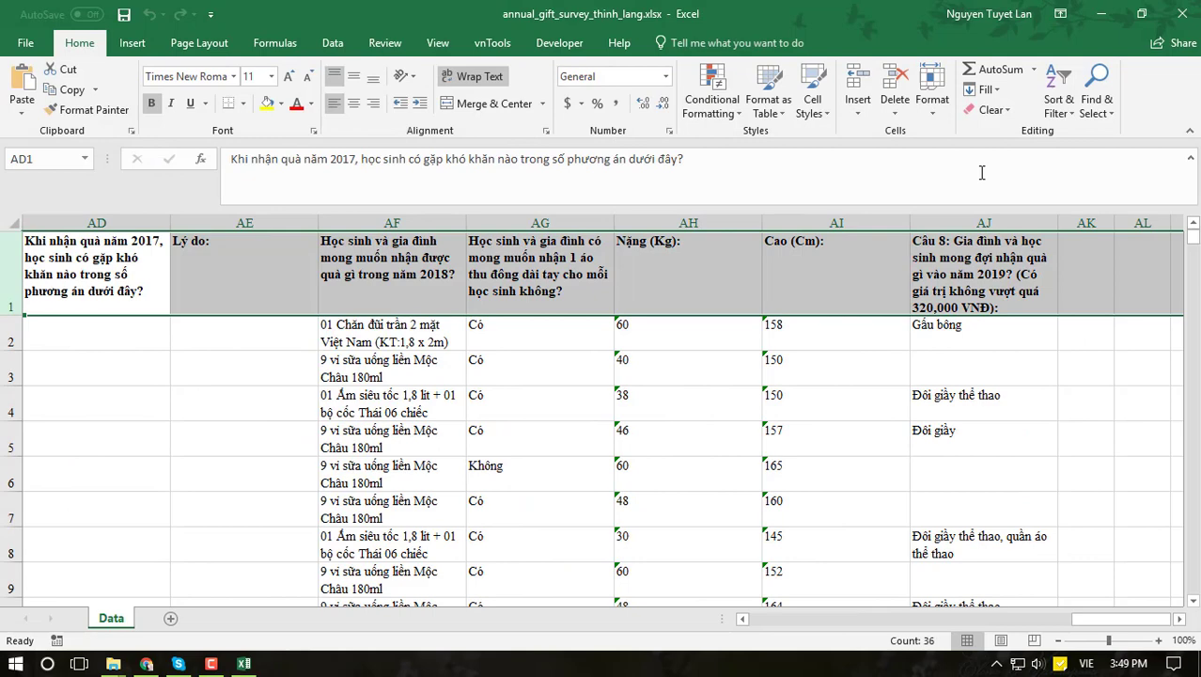
click(1056, 106)
click(1088, 205)
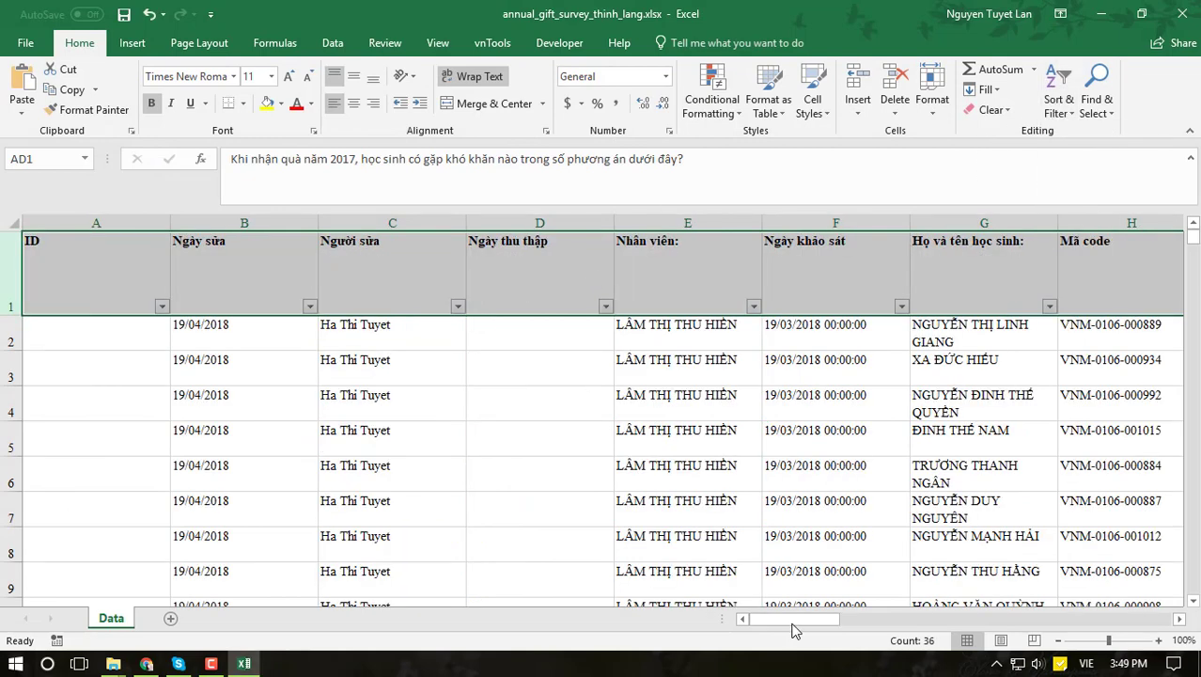
Step: Filter the "Câu 1" column of gifts received in 2017 to rows whose text contains "Đèn"
drag(792, 626, 920, 625)
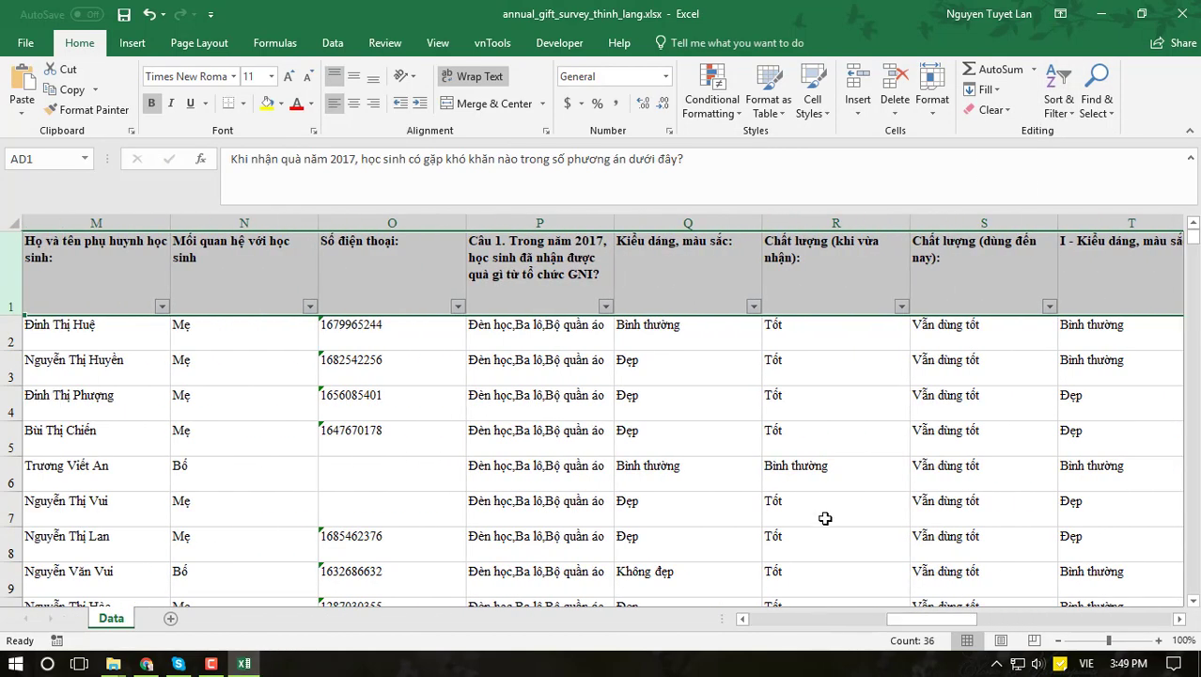
click(818, 517)
click(606, 307)
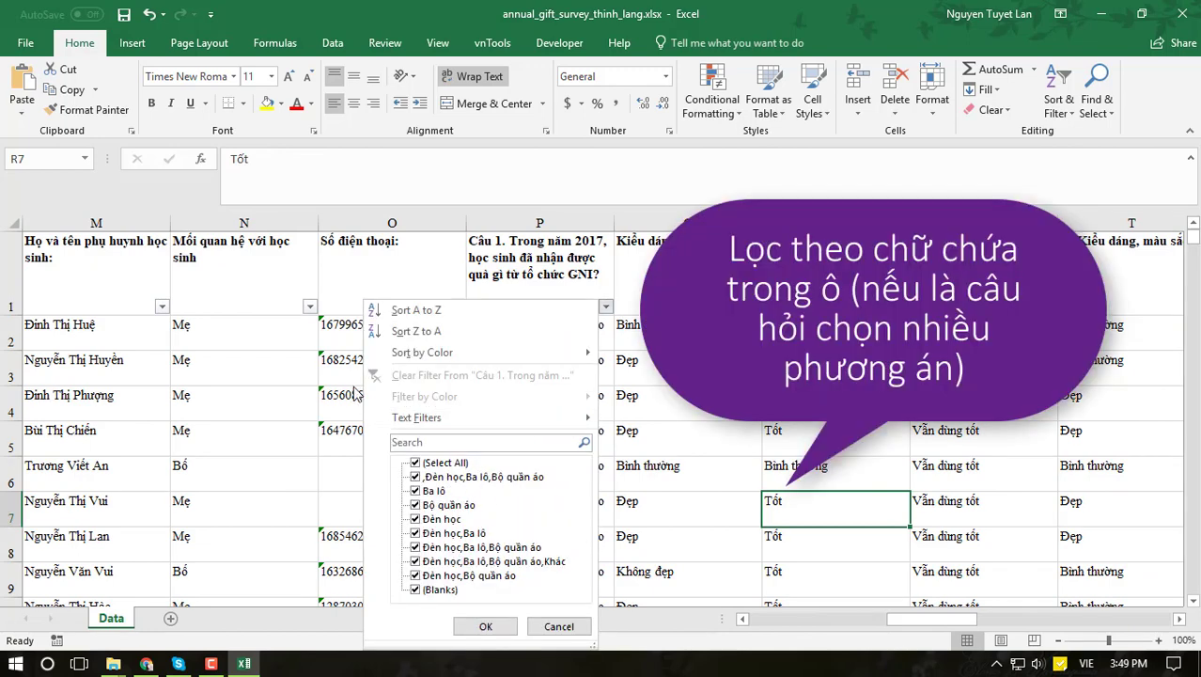
mouse_move(450, 420)
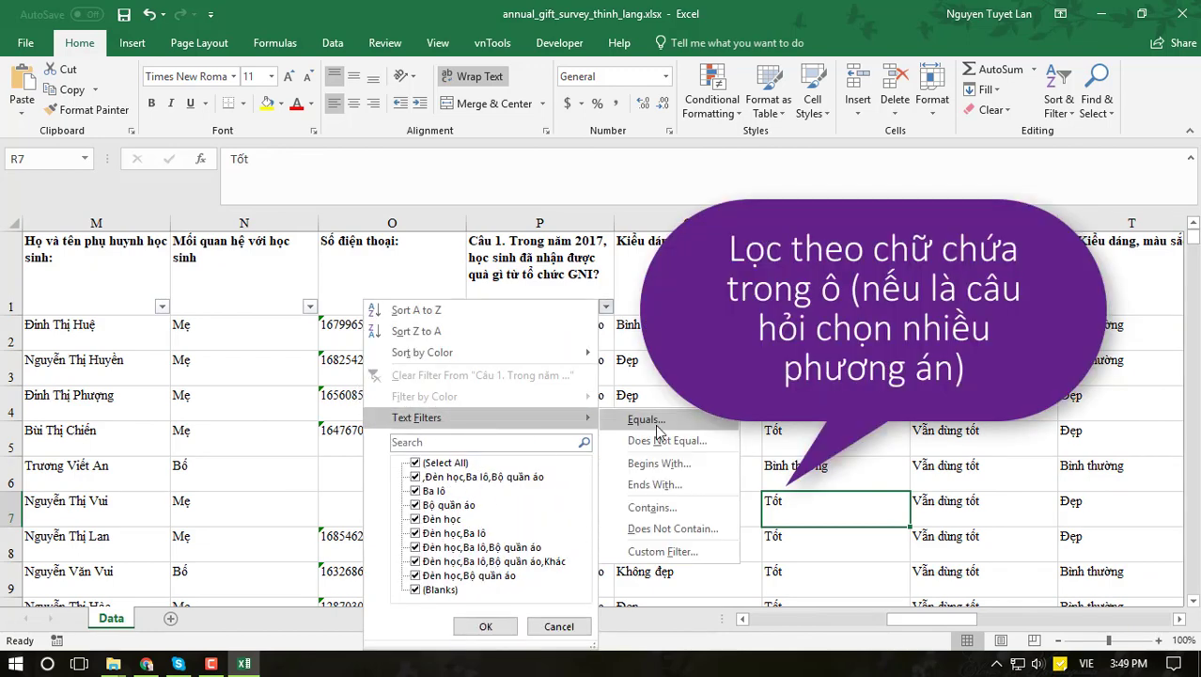
click(653, 507)
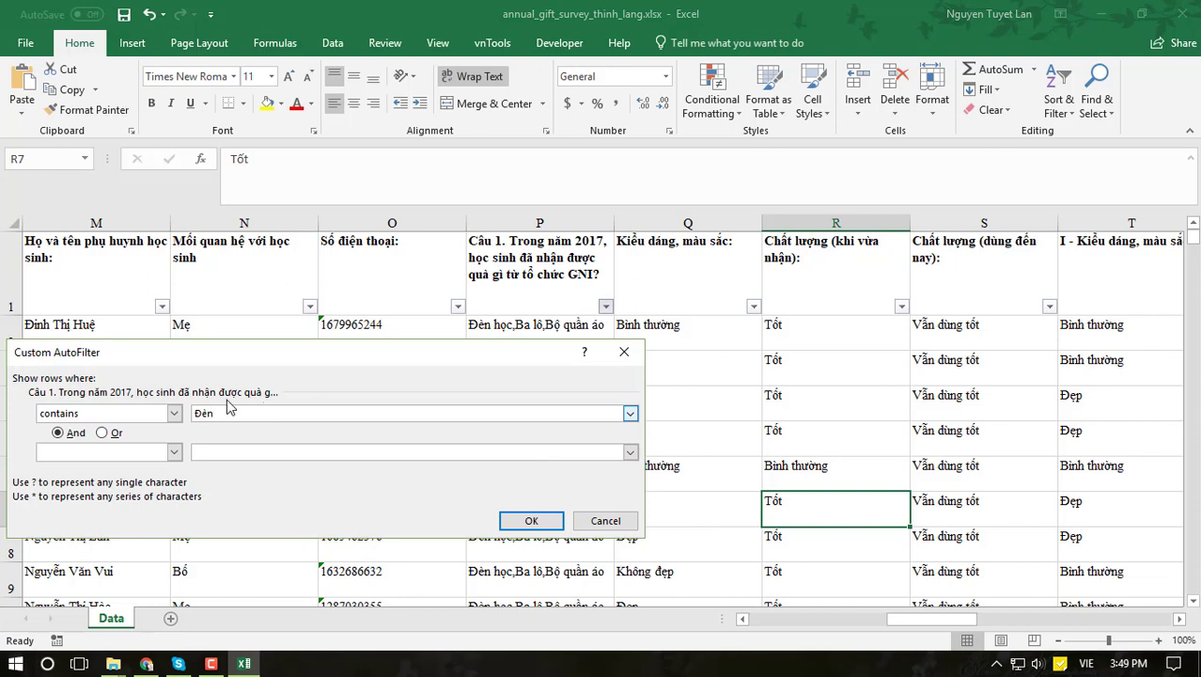
click(536, 524)
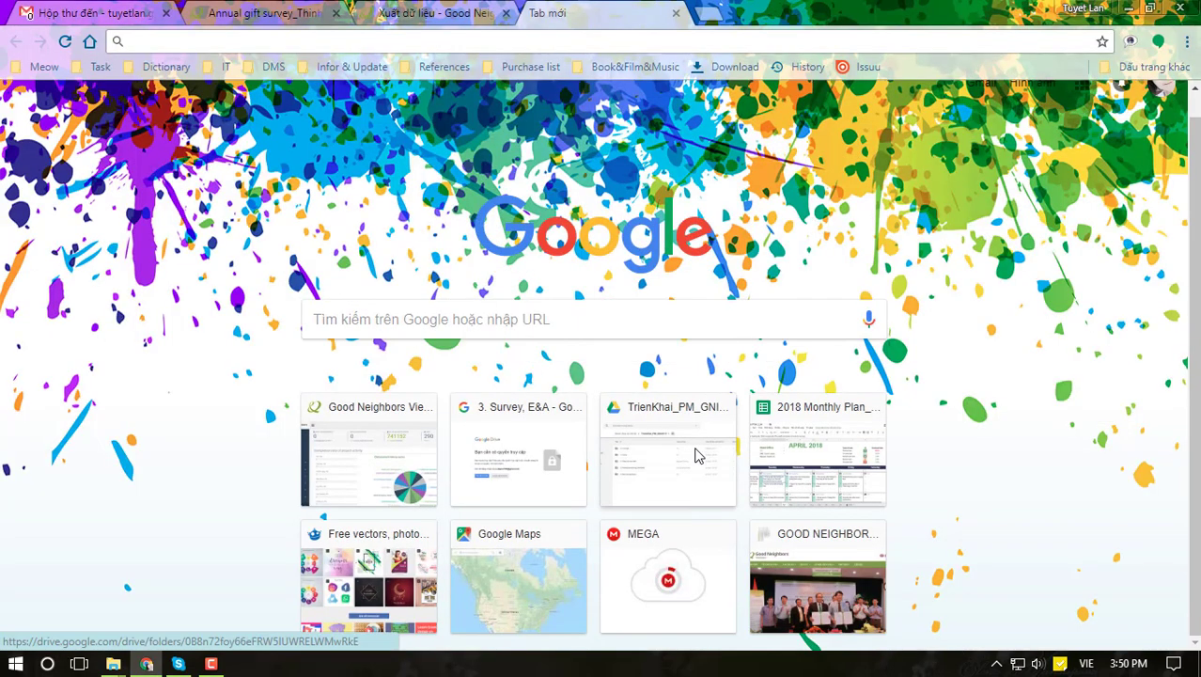
Step: Switch to Google Drive in Chrome, go to My Drive and create a blank Google Sheets spreadsheet
click(691, 456)
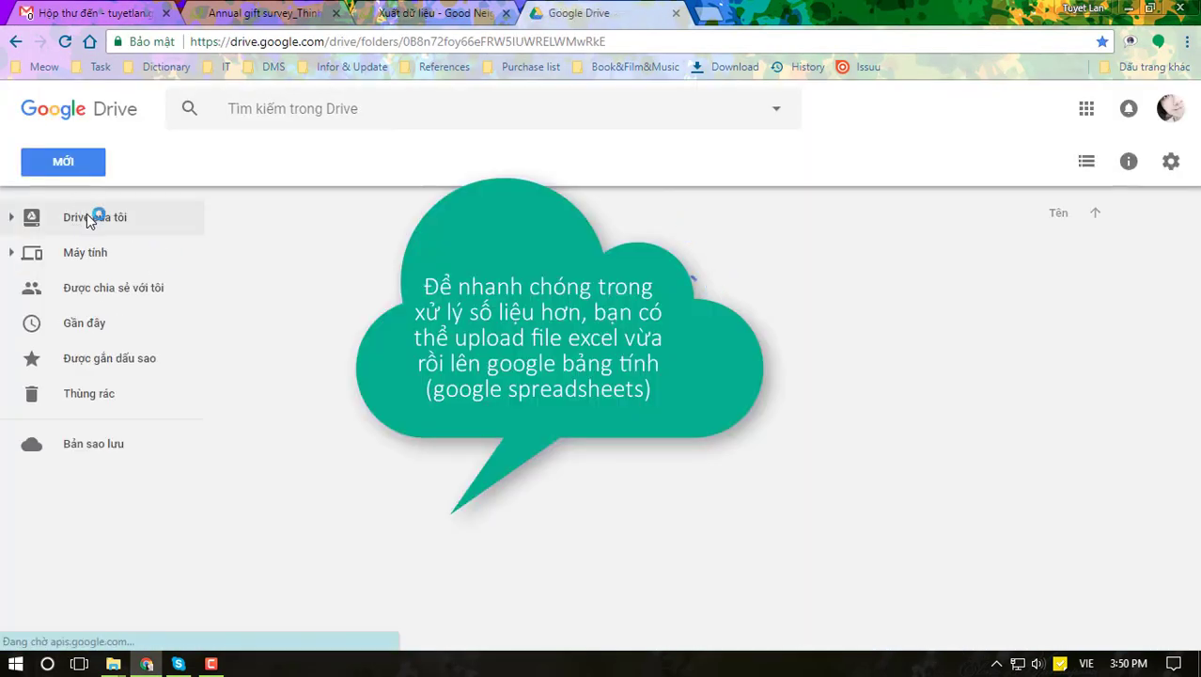
click(90, 218)
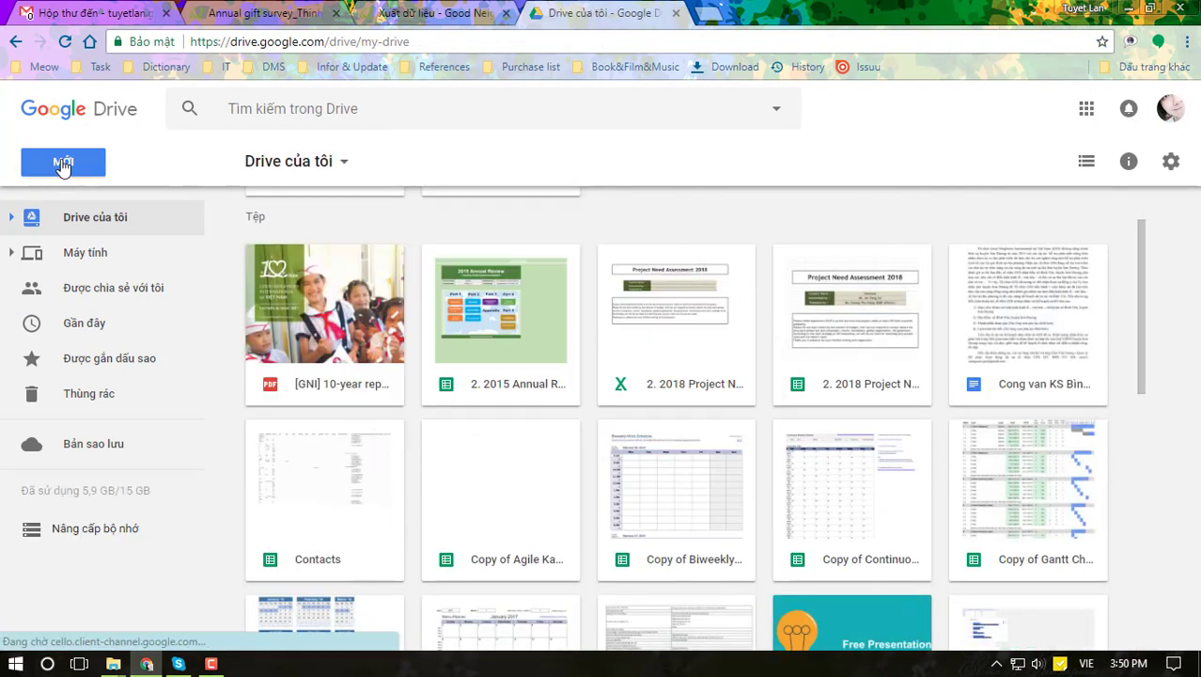
click(60, 159)
click(125, 346)
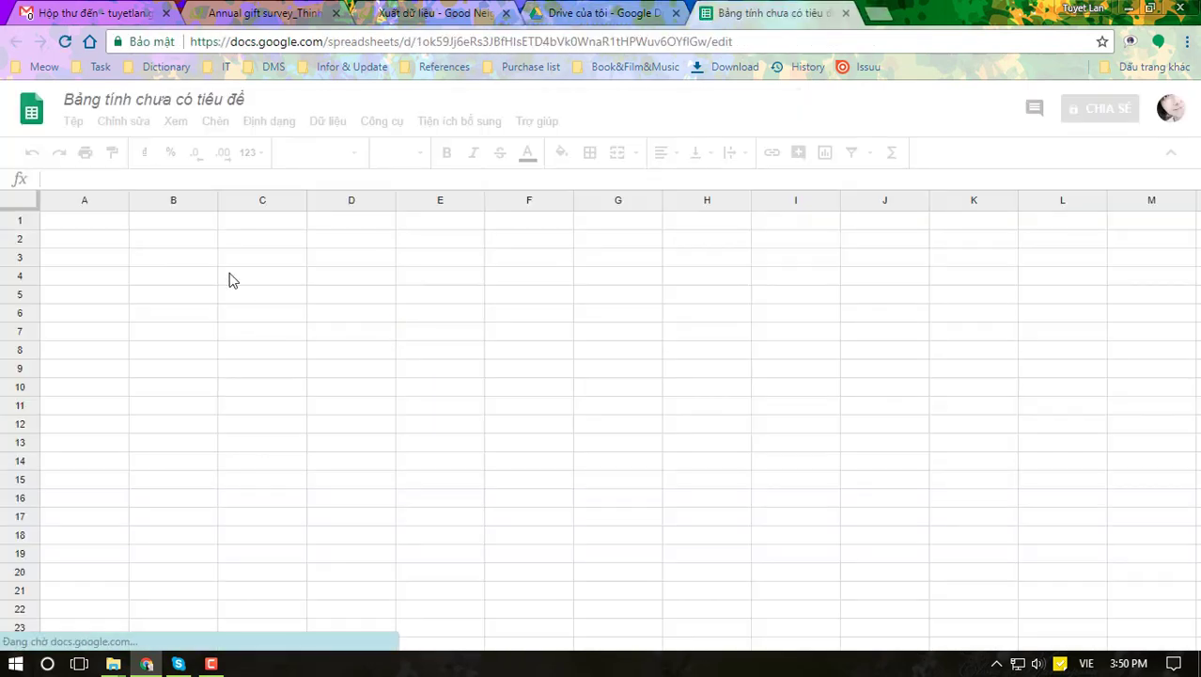
Step: Upload annual_gift_survey_thinh_lang.xlsx from its folder in Downloads and open it in Google Sheets
click(79, 126)
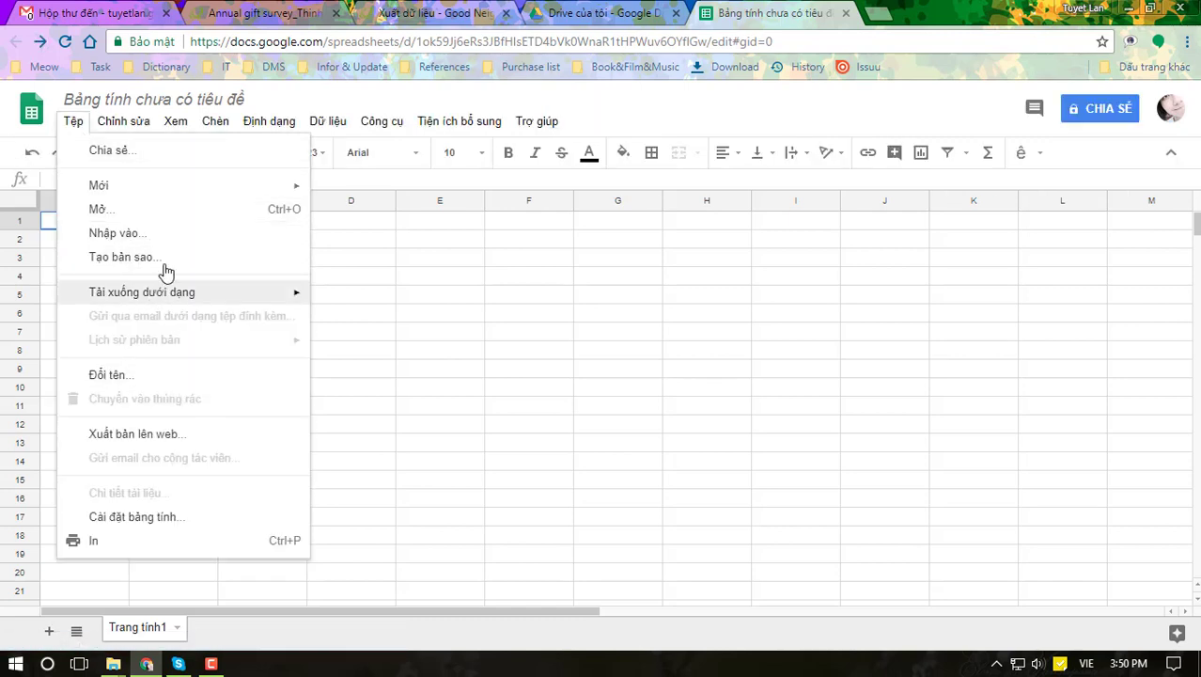
click(184, 208)
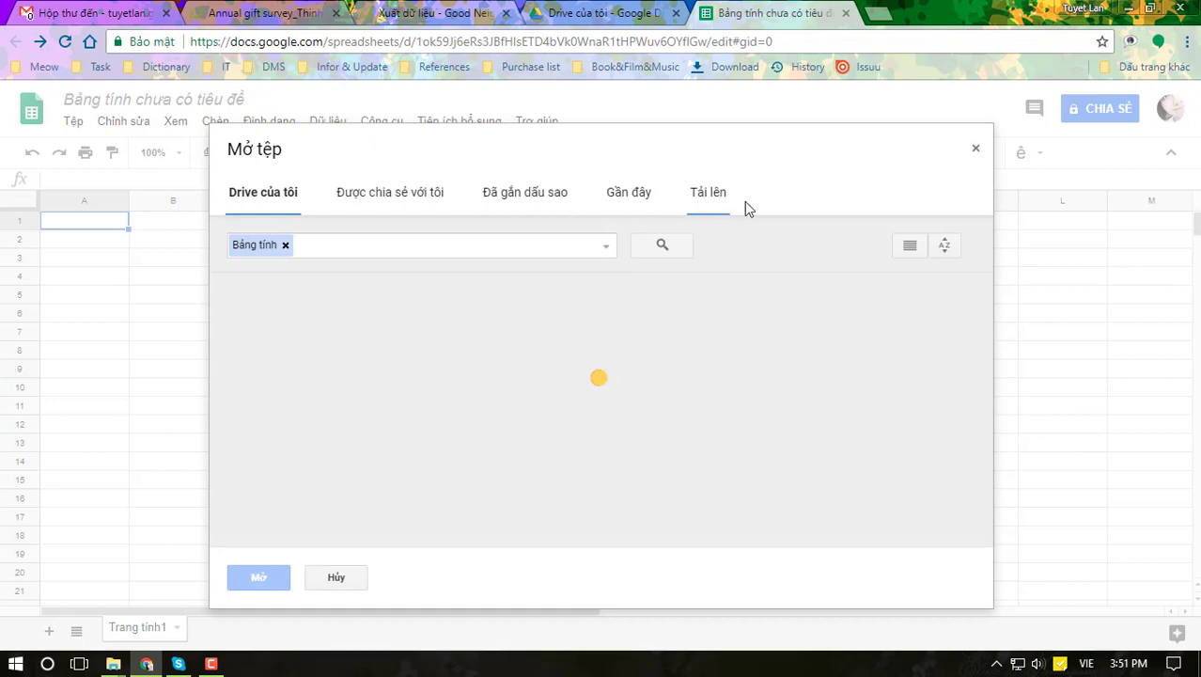
click(745, 202)
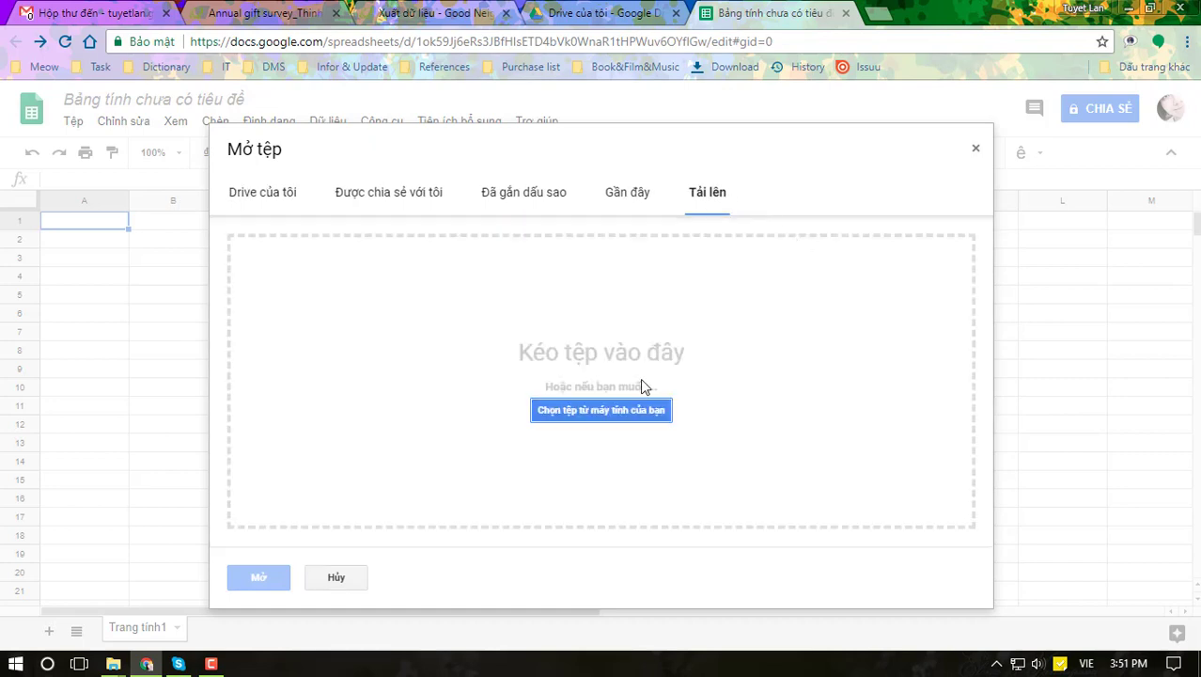
click(590, 413)
click(276, 313)
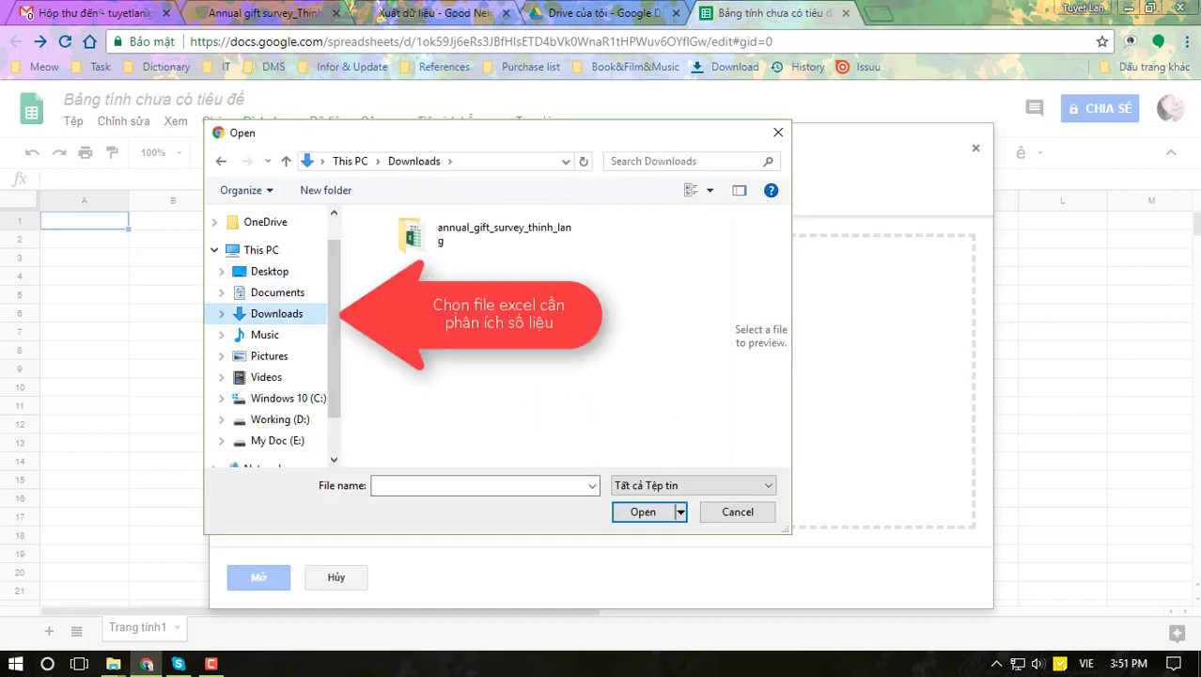
double_click(488, 227)
click(458, 278)
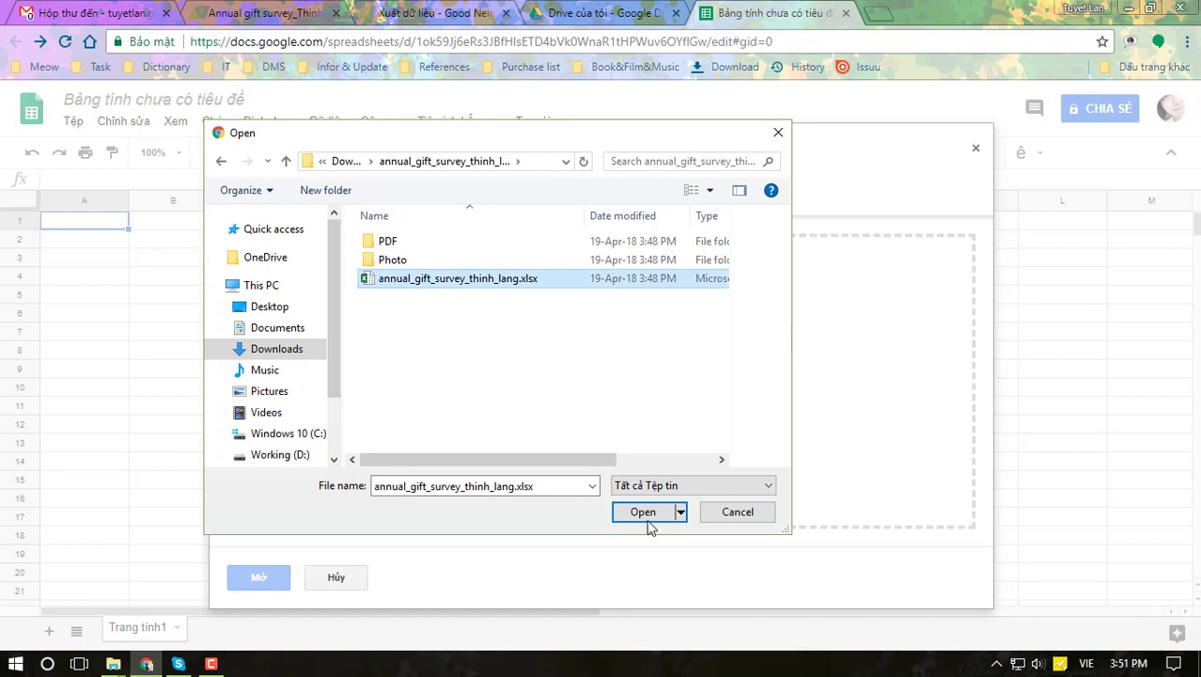
click(643, 511)
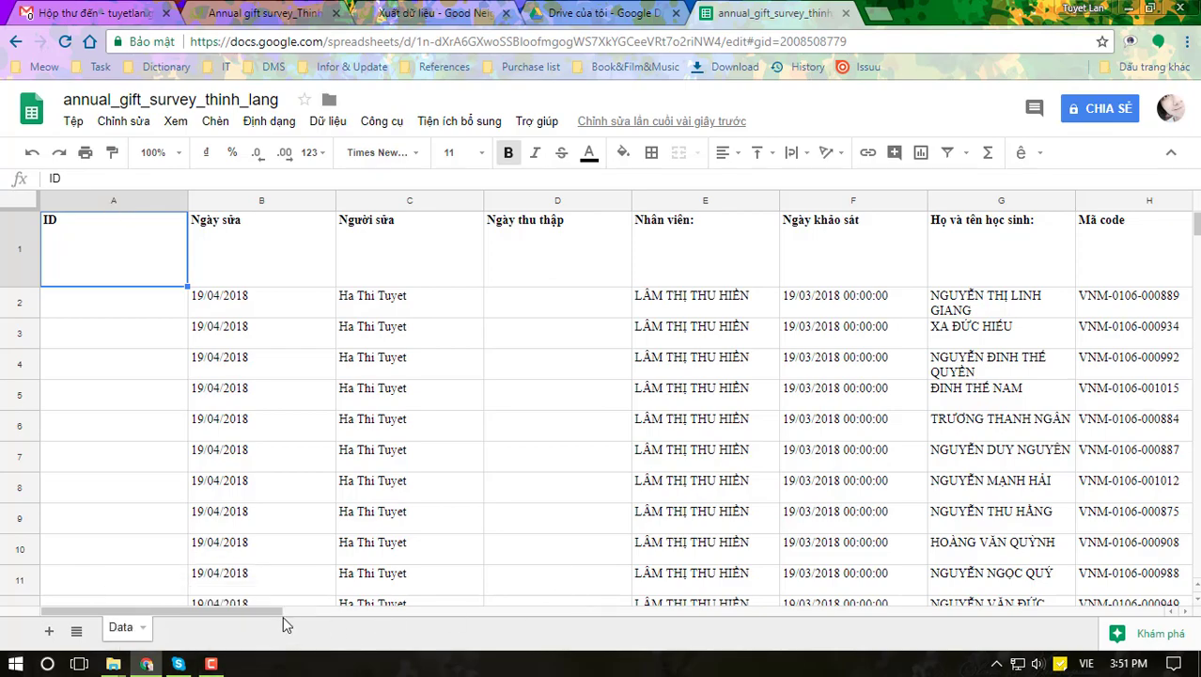
Step: Open the Explore suggestions for the survey data and find the pie chart of "Kiểu dáng, màu sắc"
drag(283, 616, 677, 609)
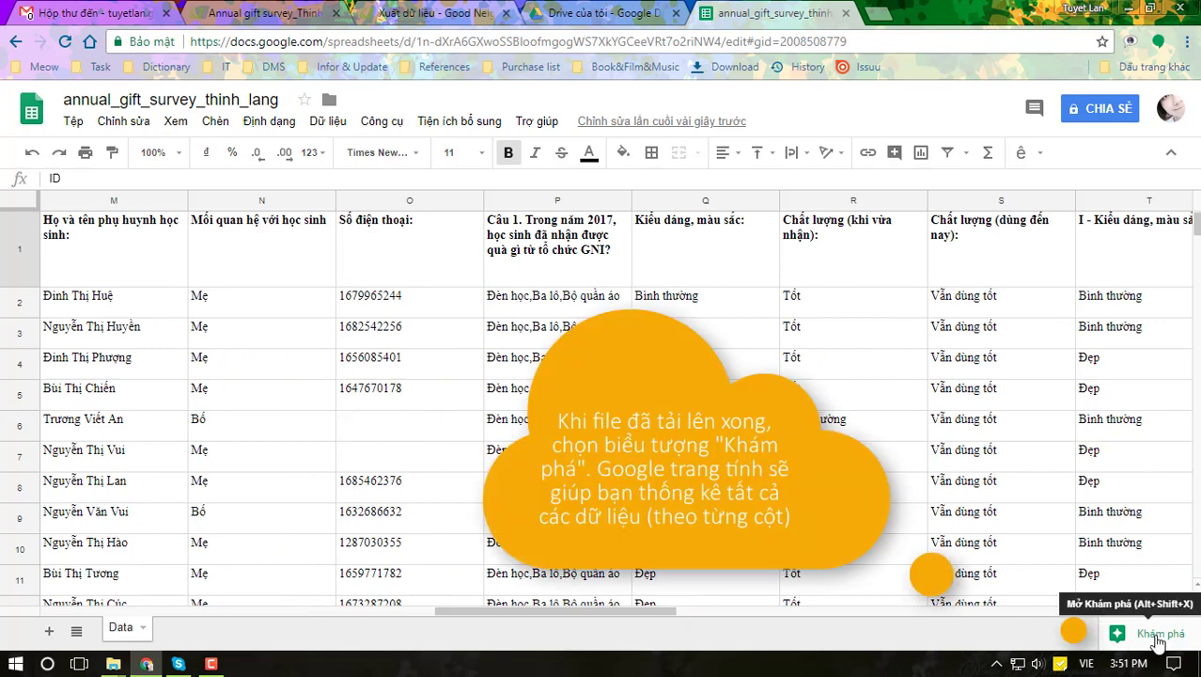
click(1158, 637)
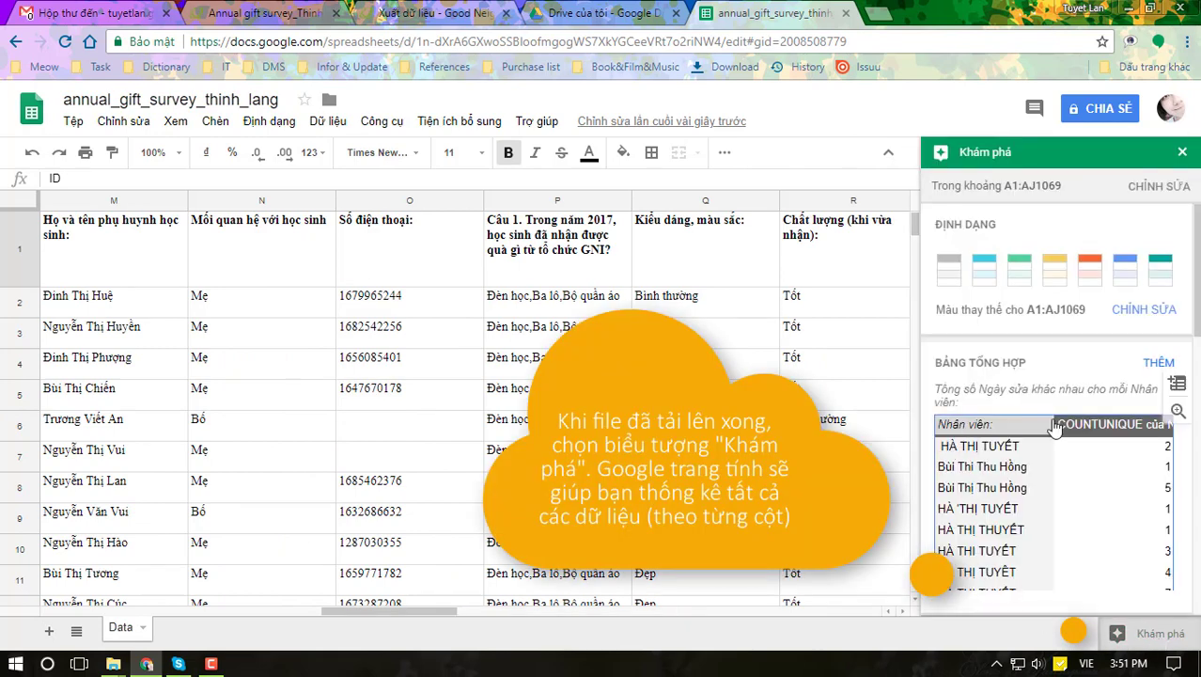
scroll(1054, 427, down, 5)
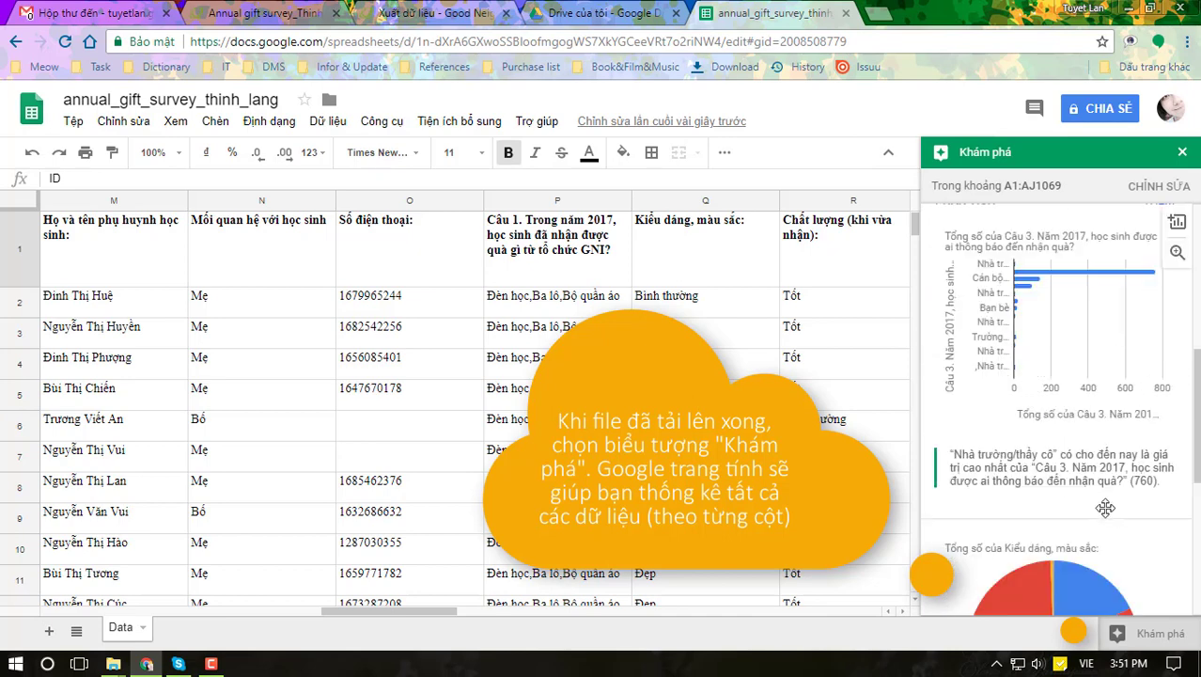
scroll(1105, 507, down, 3)
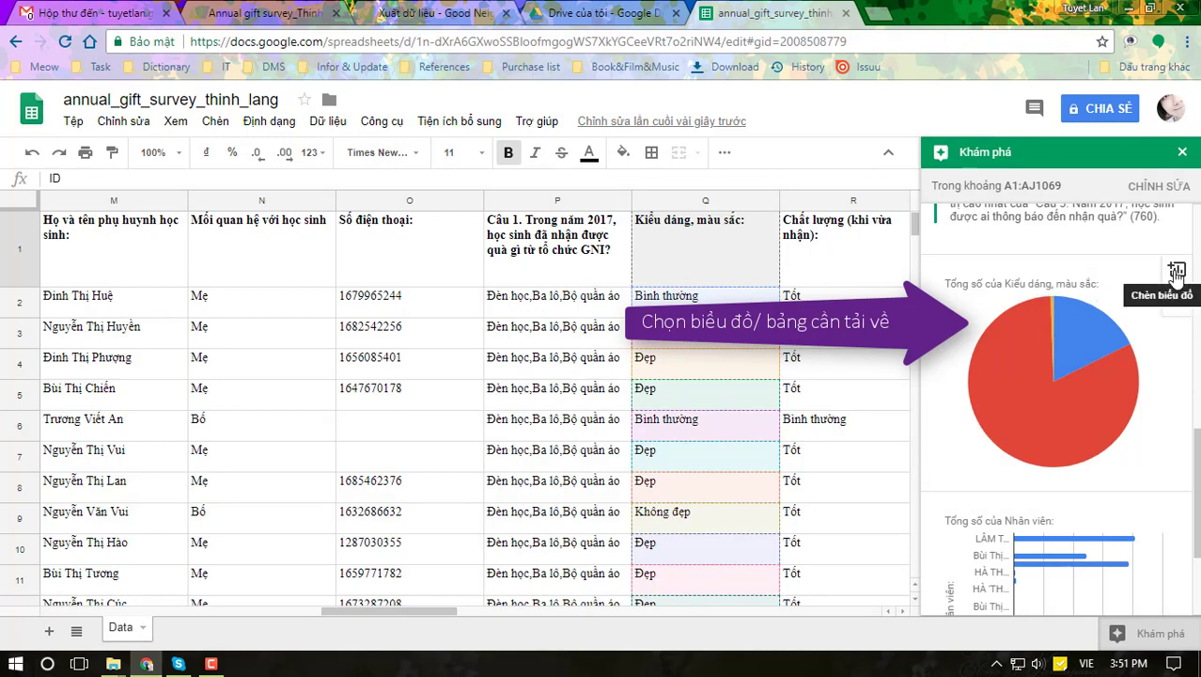
Step: Preview enlarged versions of the "Kiểu dáng, màu sắc" pie chart and the "Nhân viên" bar chart
click(1176, 307)
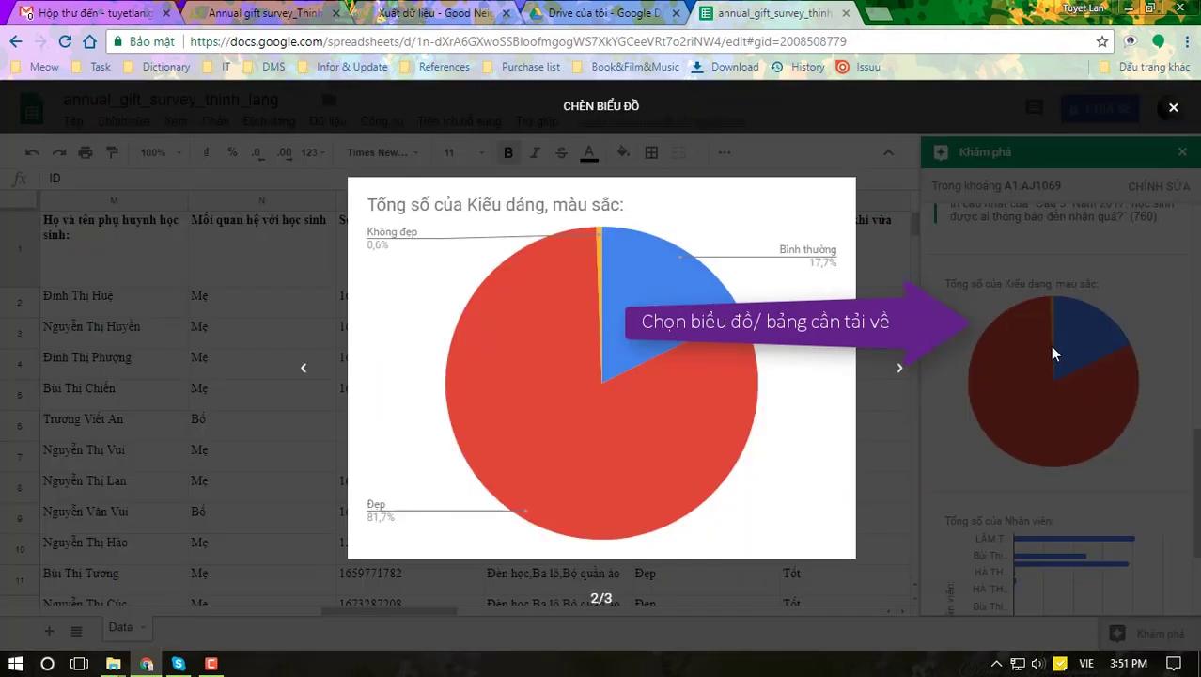
mouse_move(569, 304)
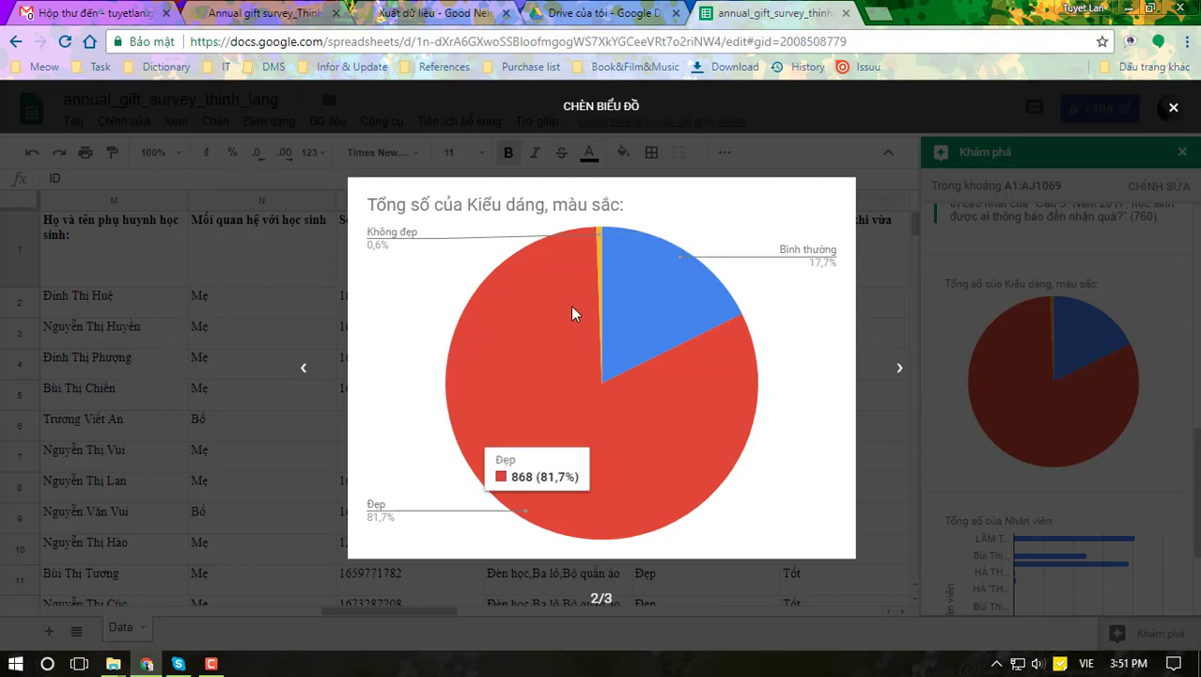
click(895, 372)
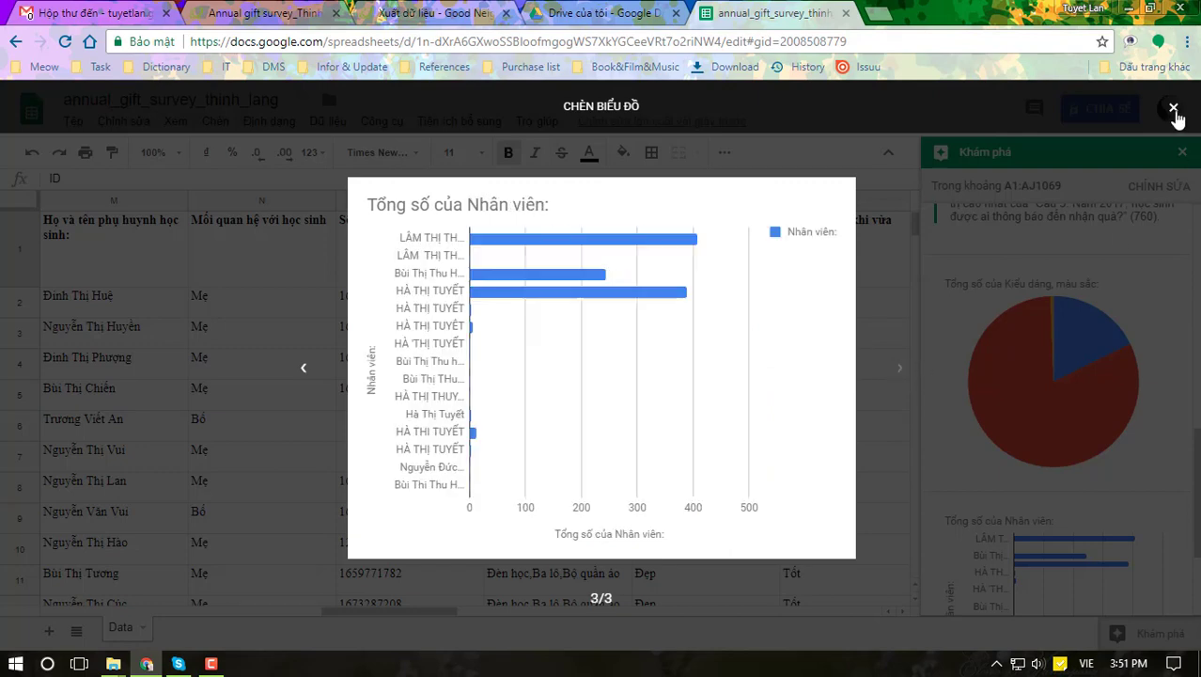
click(1173, 109)
Step: Insert the suggested "Kiểu dáng, màu sắc" pie chart into the sheet and save it as the image chart.png in Downloads
mouse_move(1093, 340)
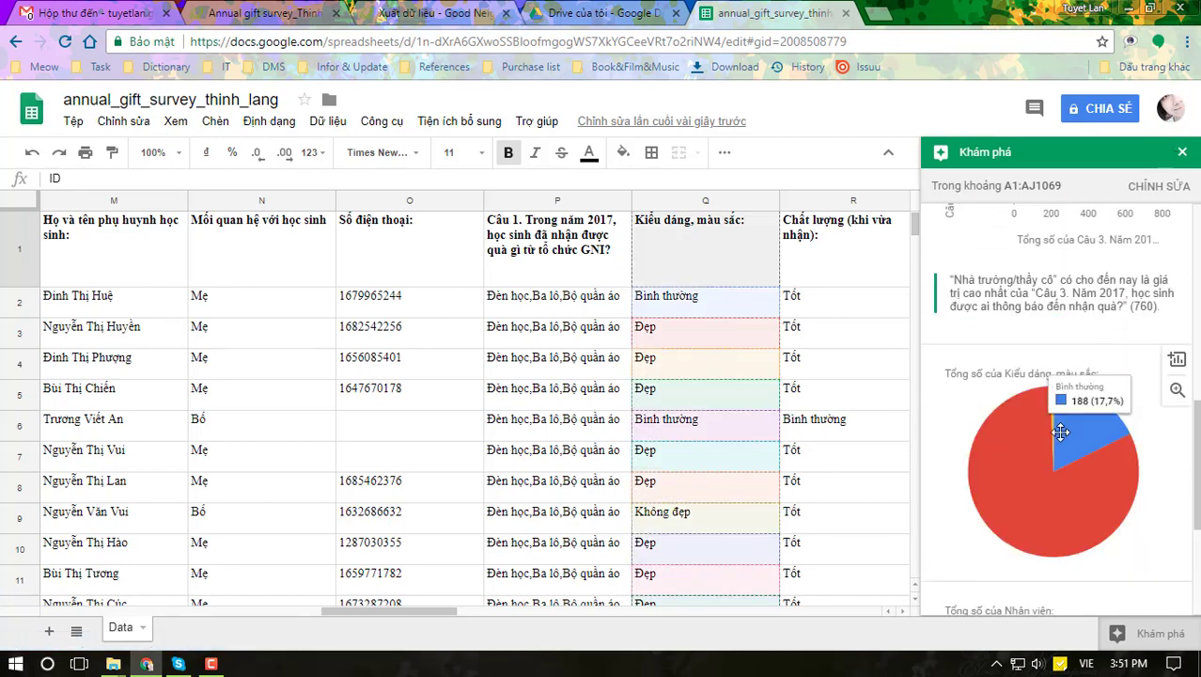
click(1176, 360)
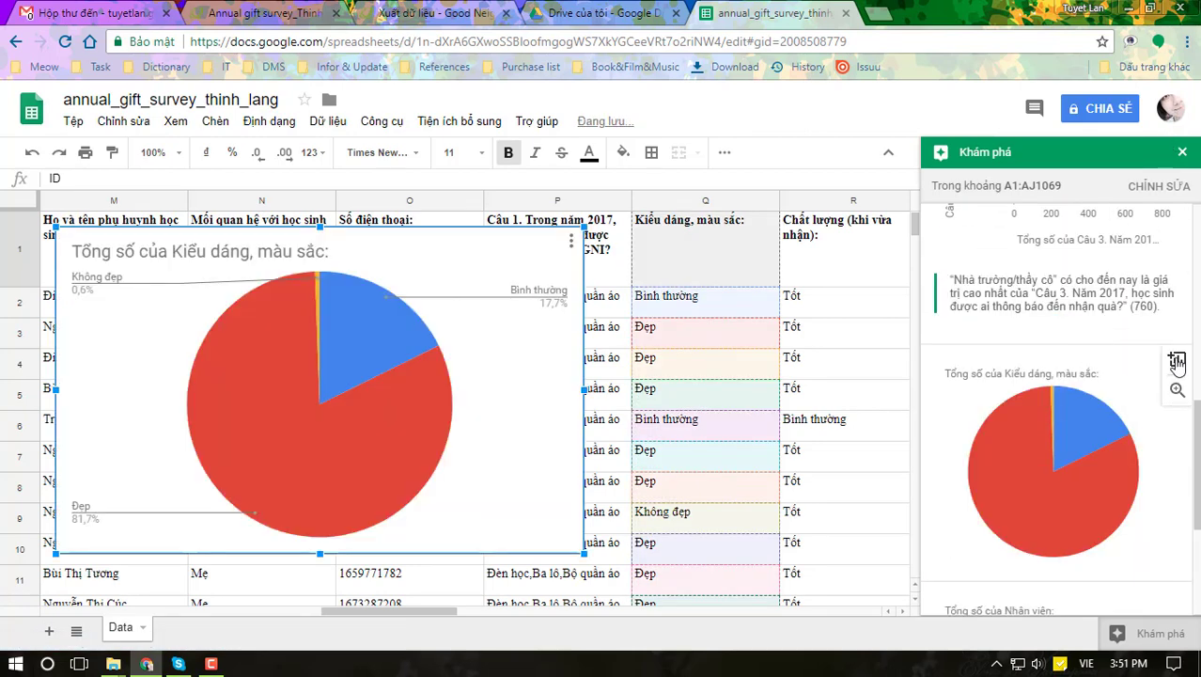
click(571, 244)
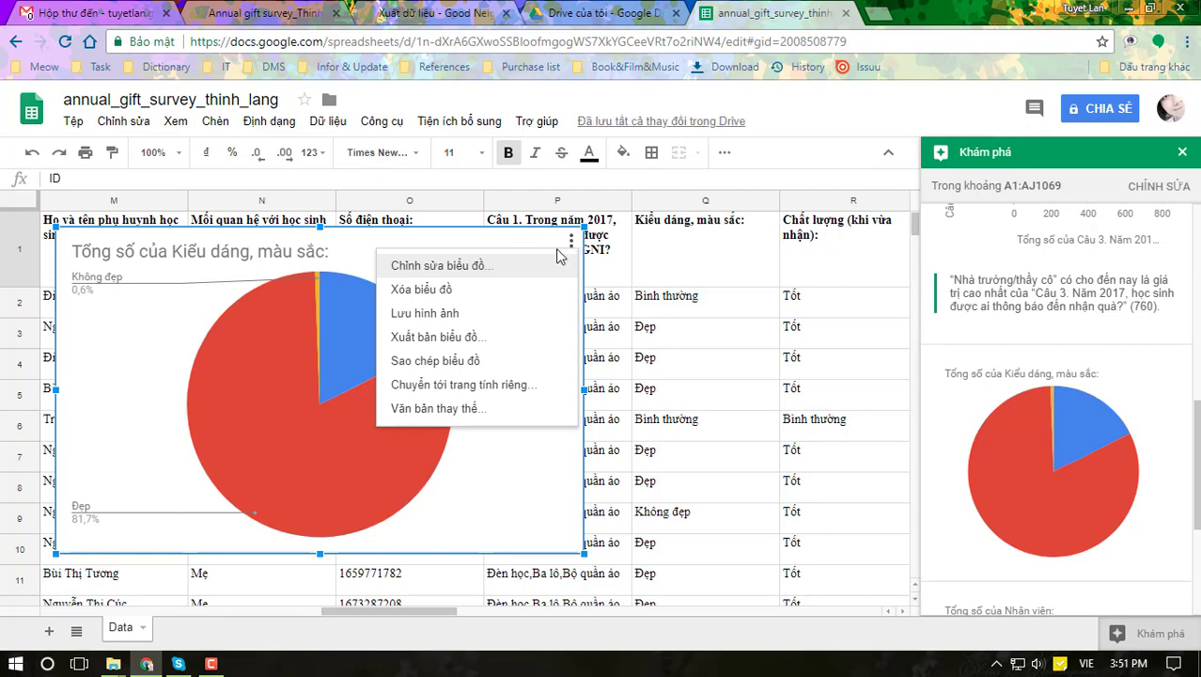
click(445, 321)
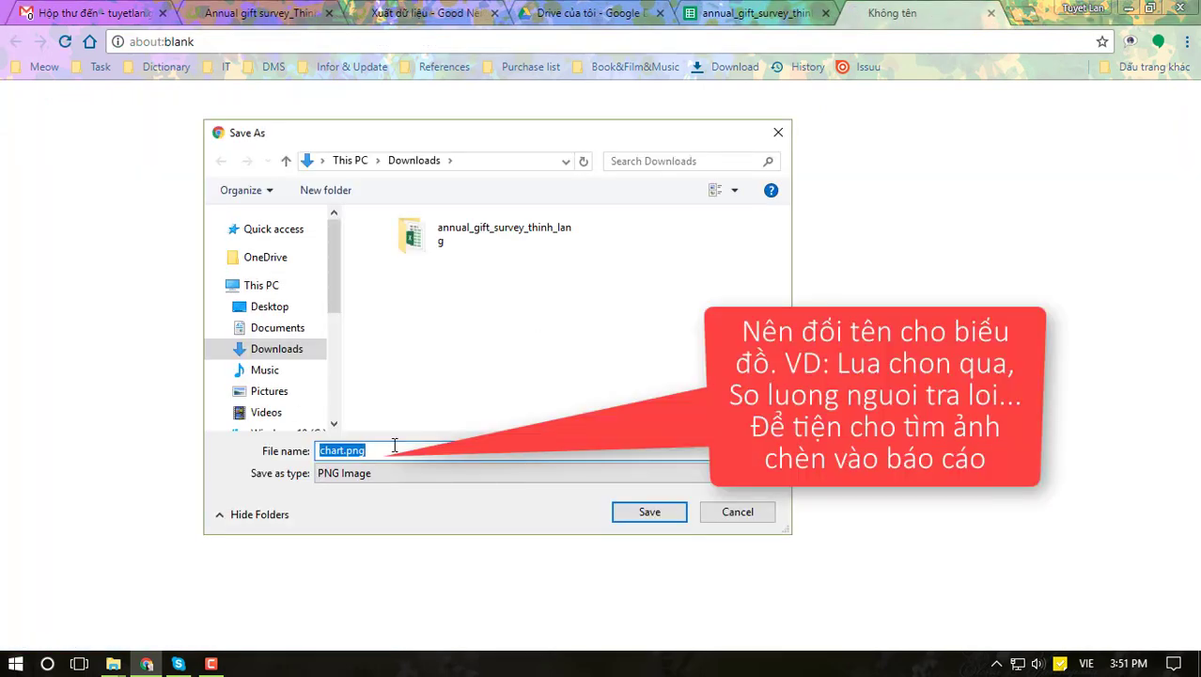
click(648, 512)
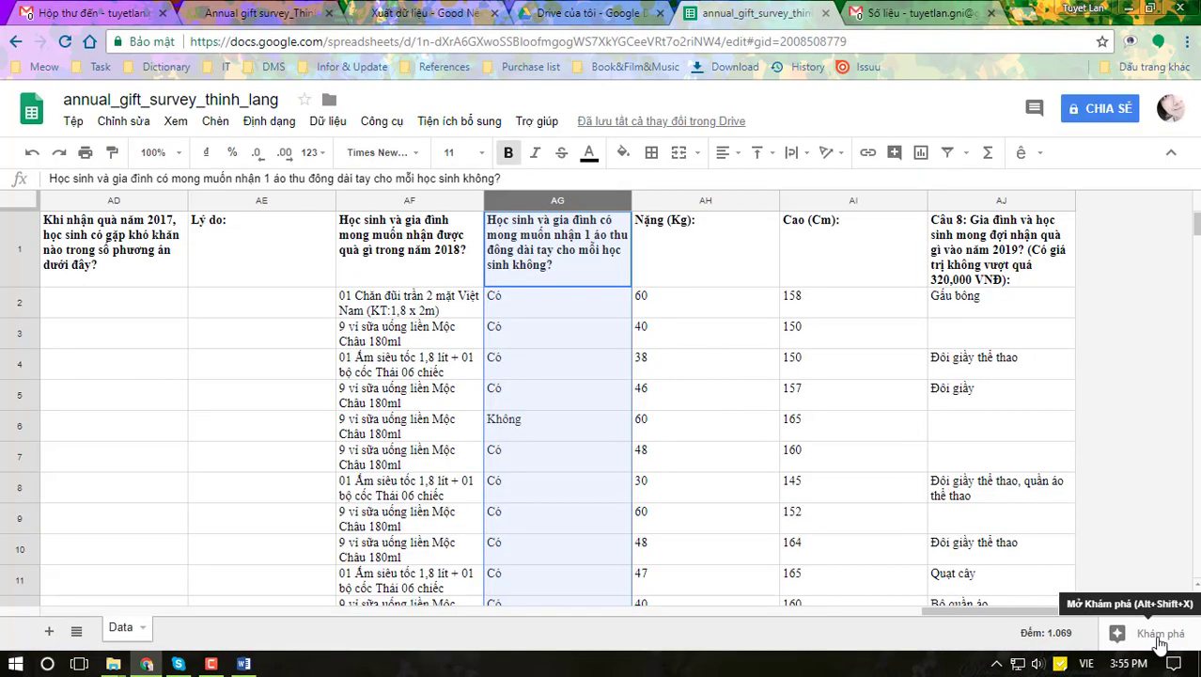
Step: Open the Explore suggestions for column AG and insert the bar chart of whether students want a long-sleeved autumn-winter shirt
click(1160, 634)
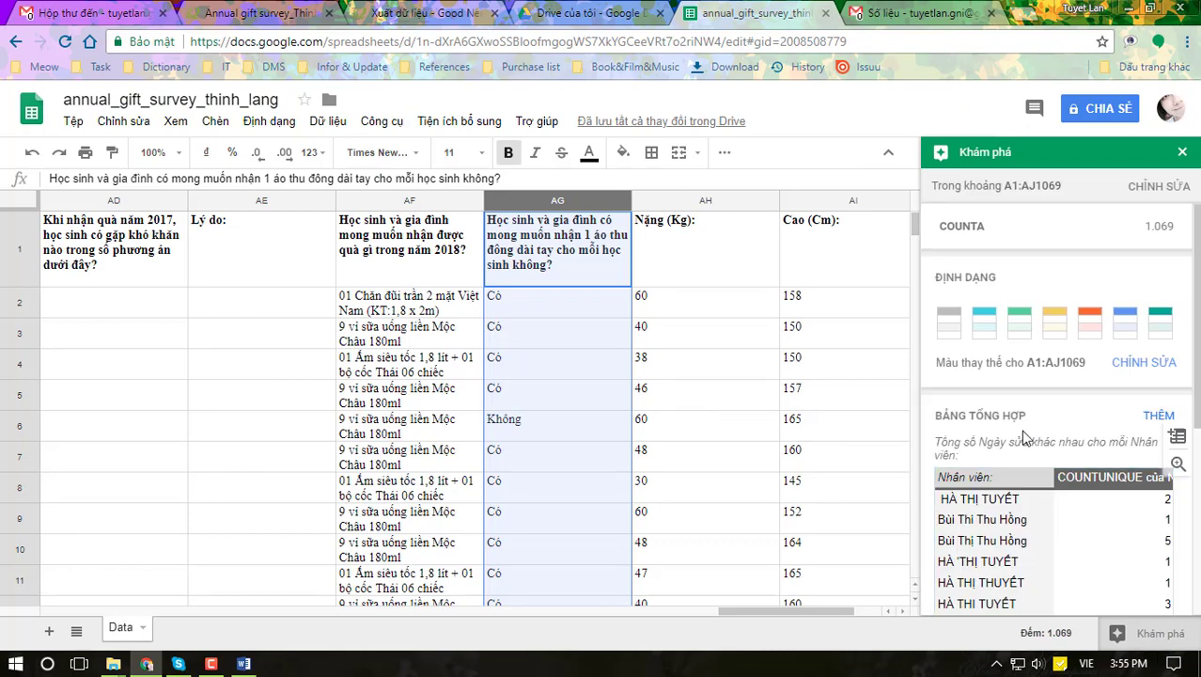
scroll(1019, 425, down, 4)
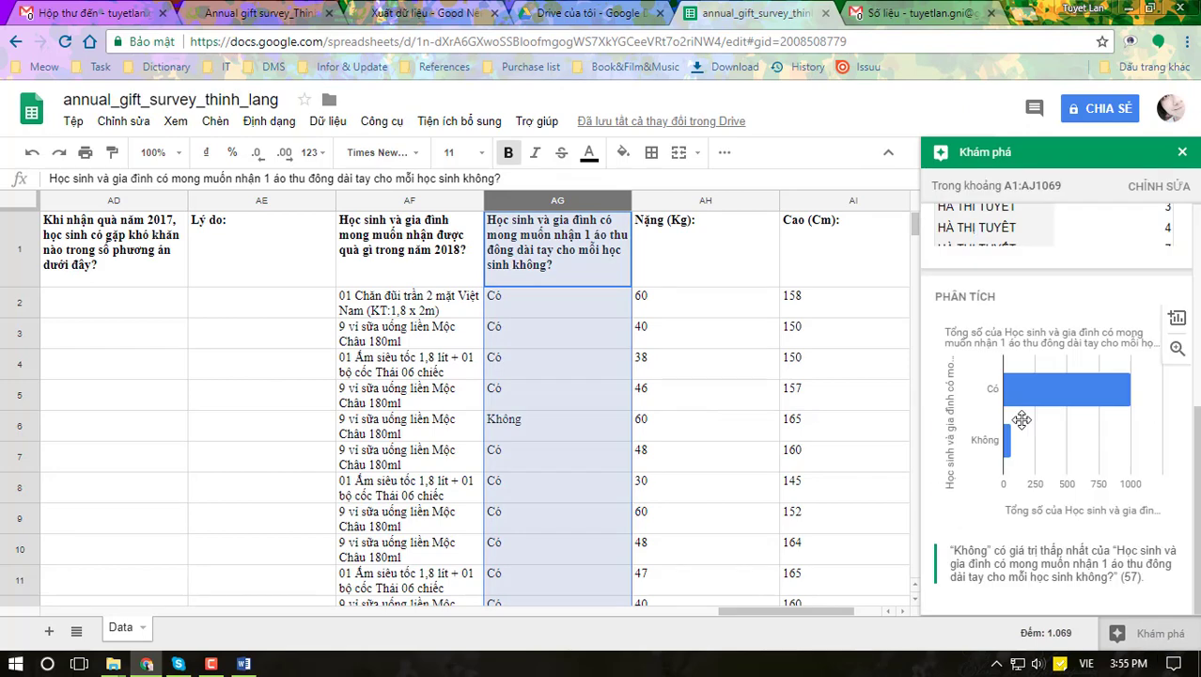
mouse_move(1067, 394)
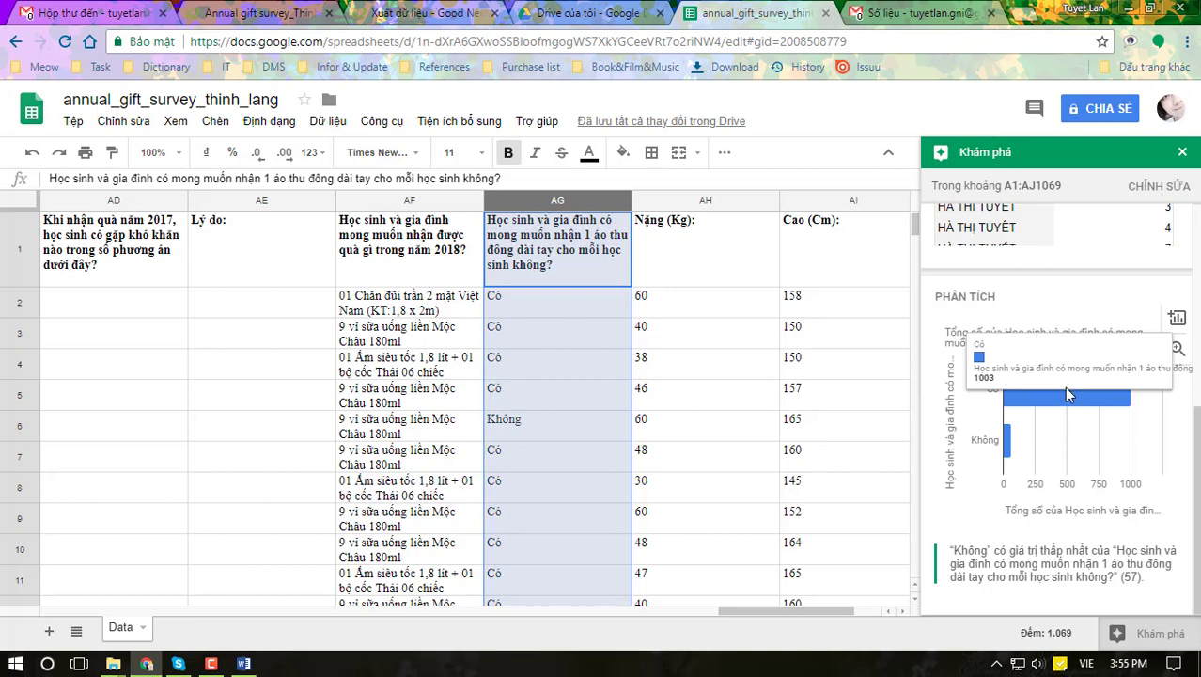
click(1177, 319)
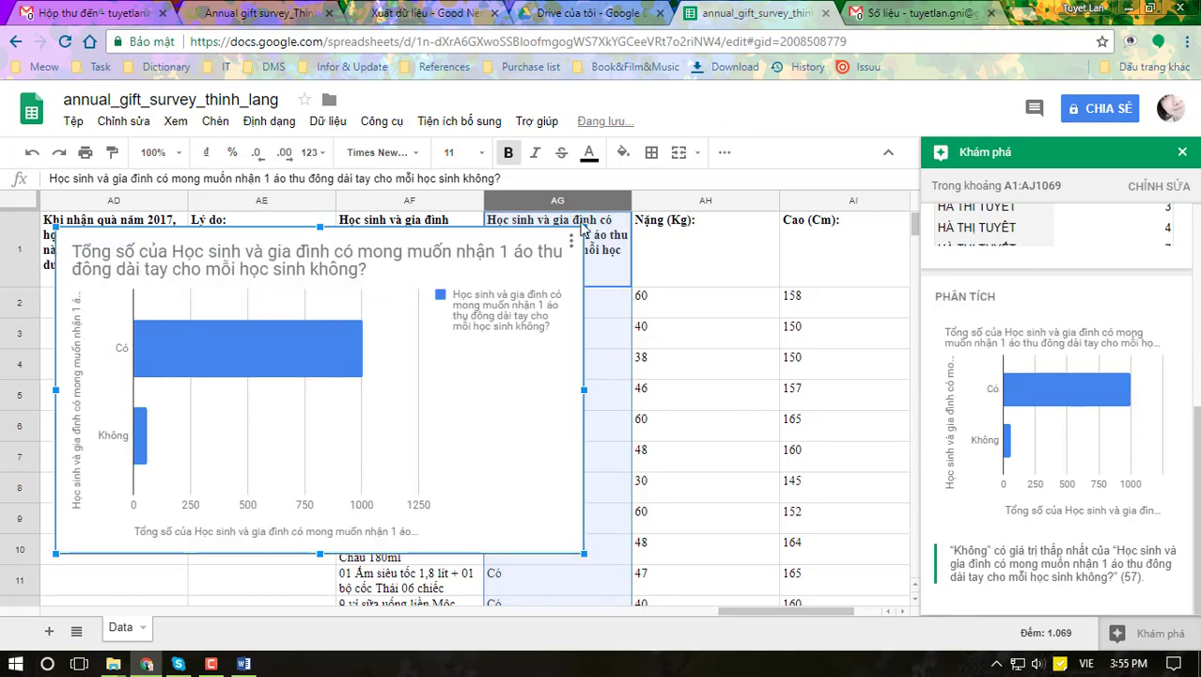
Step: Save the inserted bar chart as the PNG image chart (1).png in Downloads and dismiss the download notice
click(570, 243)
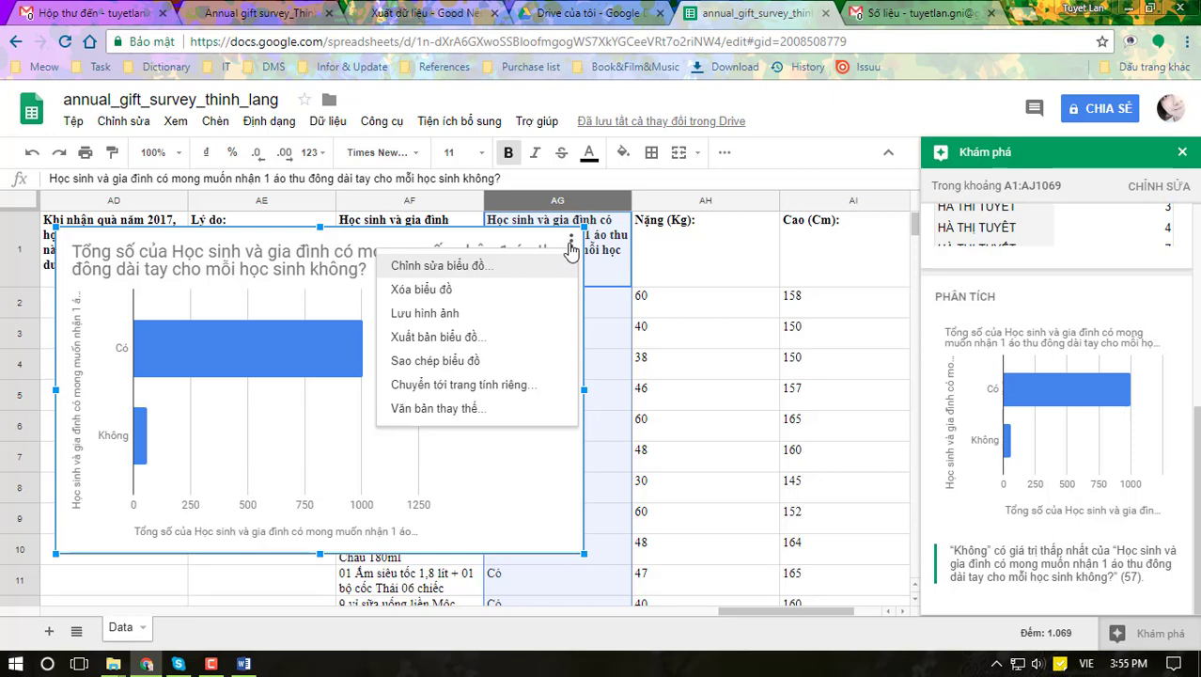
click(480, 317)
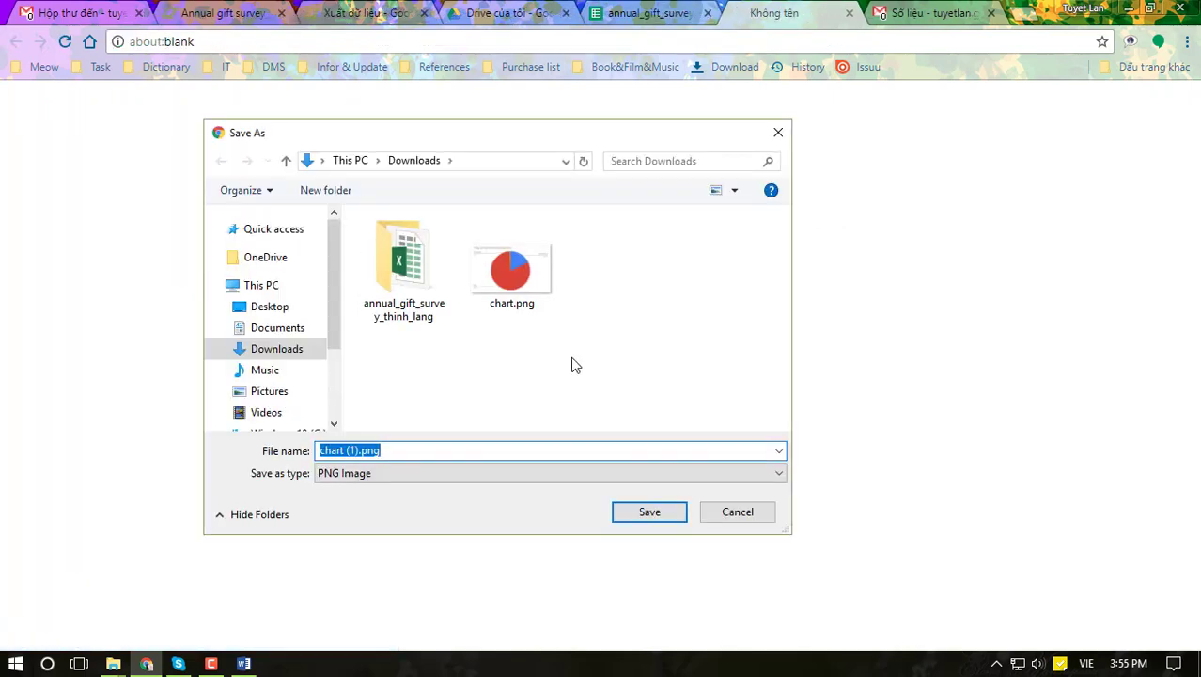
click(647, 512)
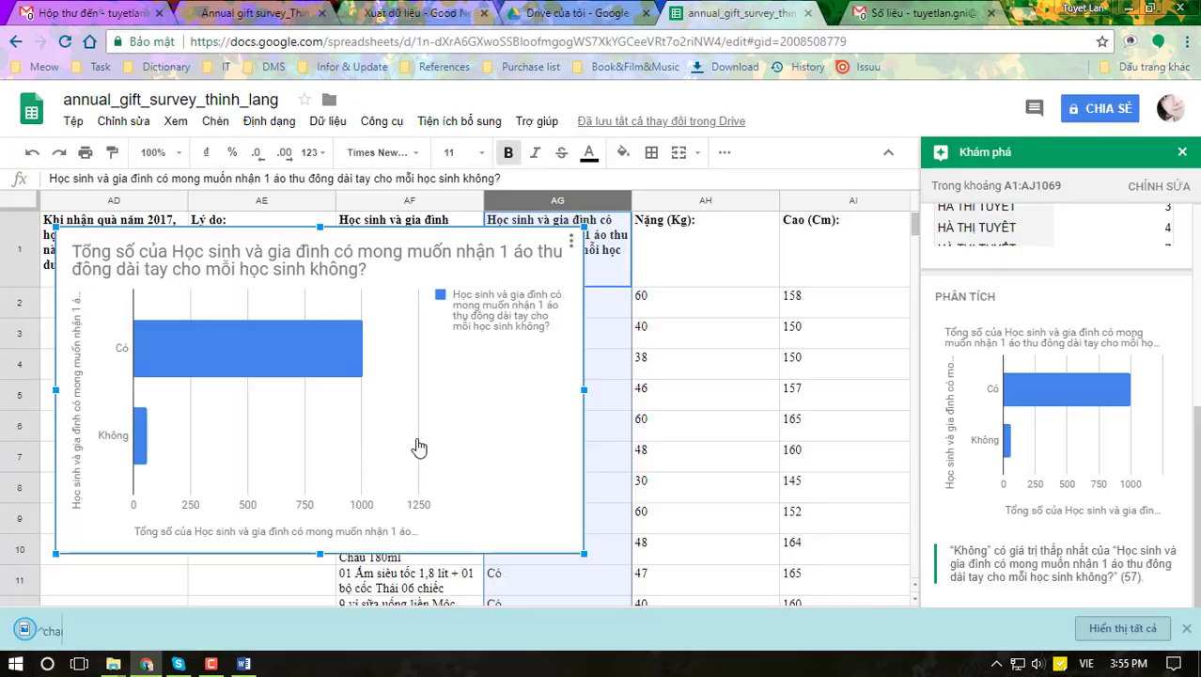
click(1186, 628)
Step: Copy chart (1).png from the Downloads folder in File Explorer and paste it below the table in the Word document
mouse_move(114, 665)
click(280, 594)
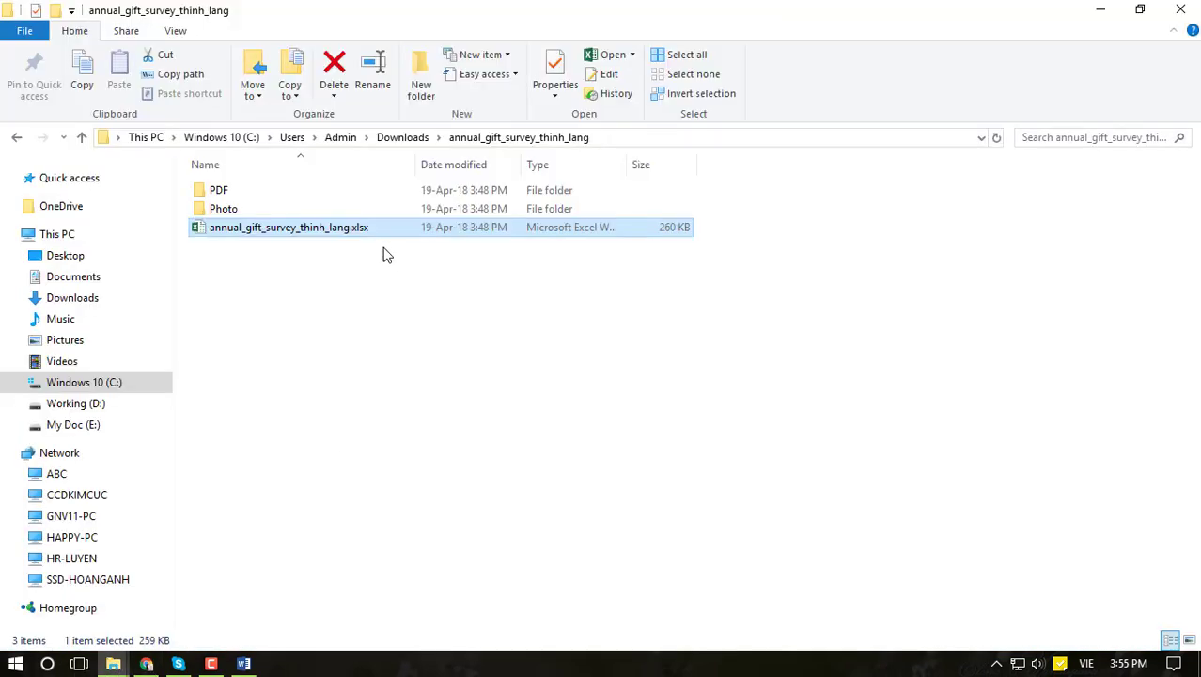
click(399, 138)
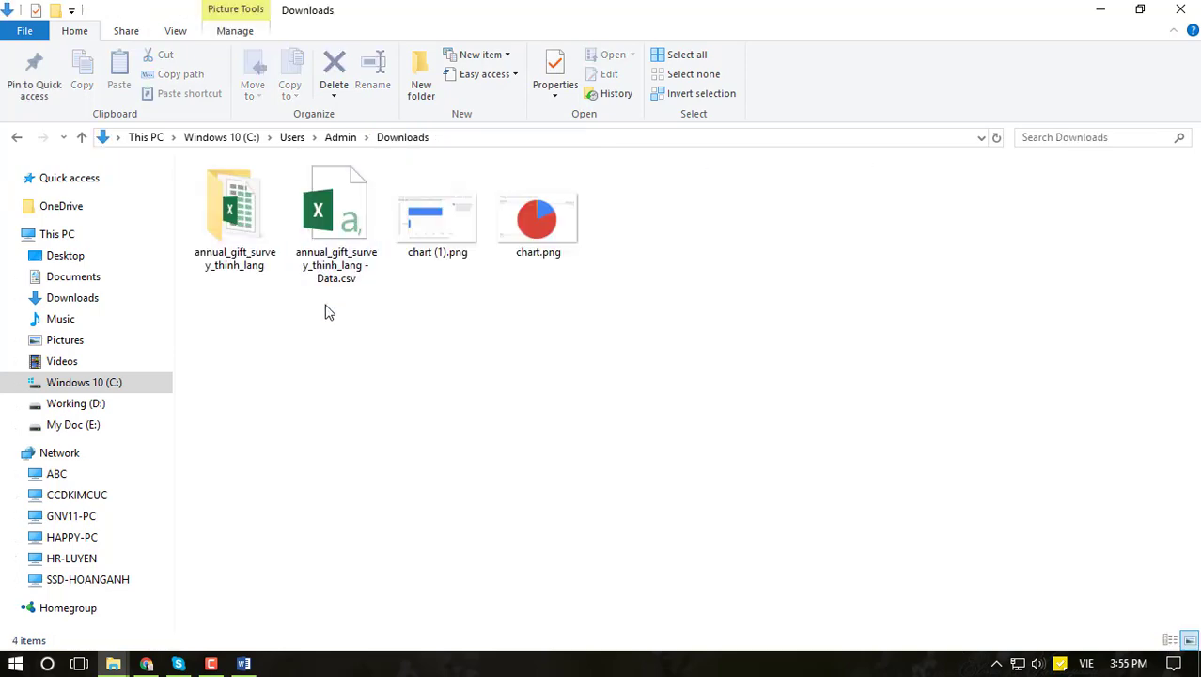
click(479, 241)
click(244, 664)
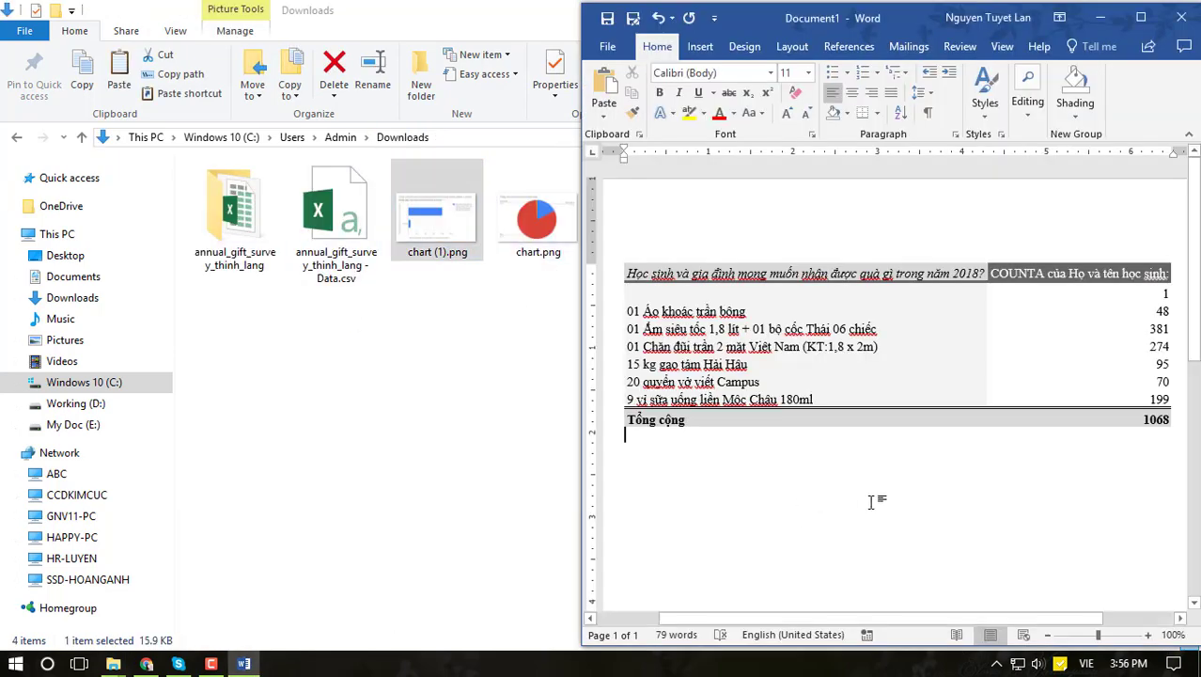
key(ctrl+v)
Step: Shrink the pasted chart picture proportionally in the Word document and deselect it
click(625, 279)
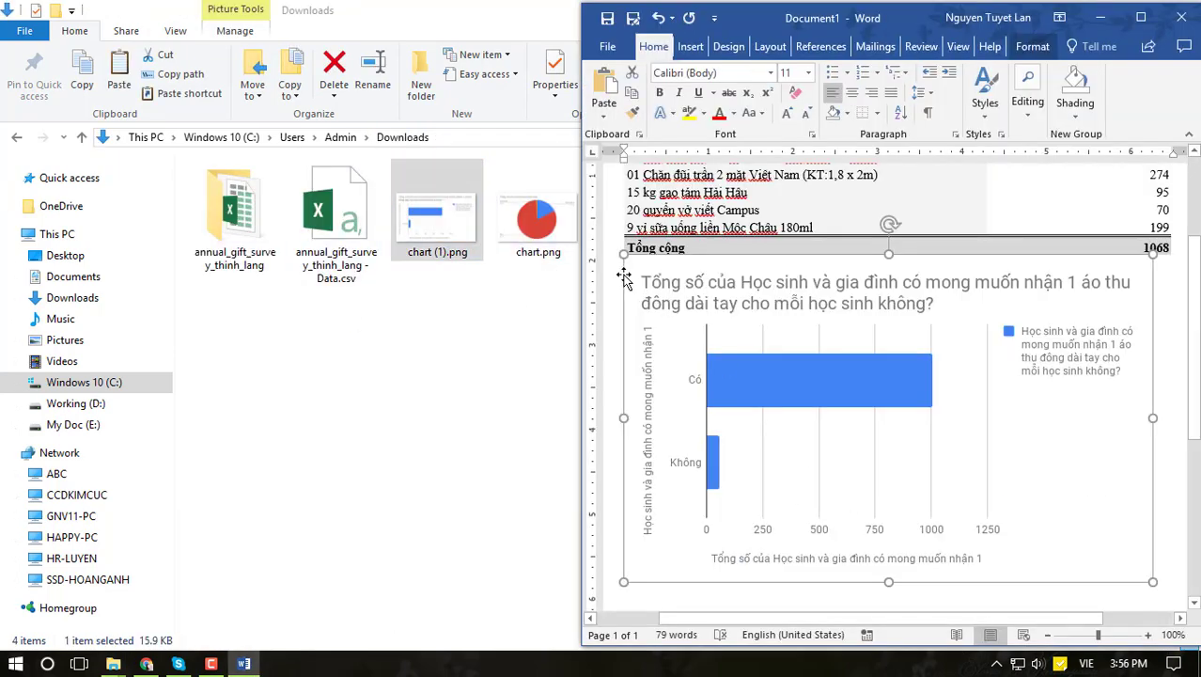
drag(712, 322, 716, 323)
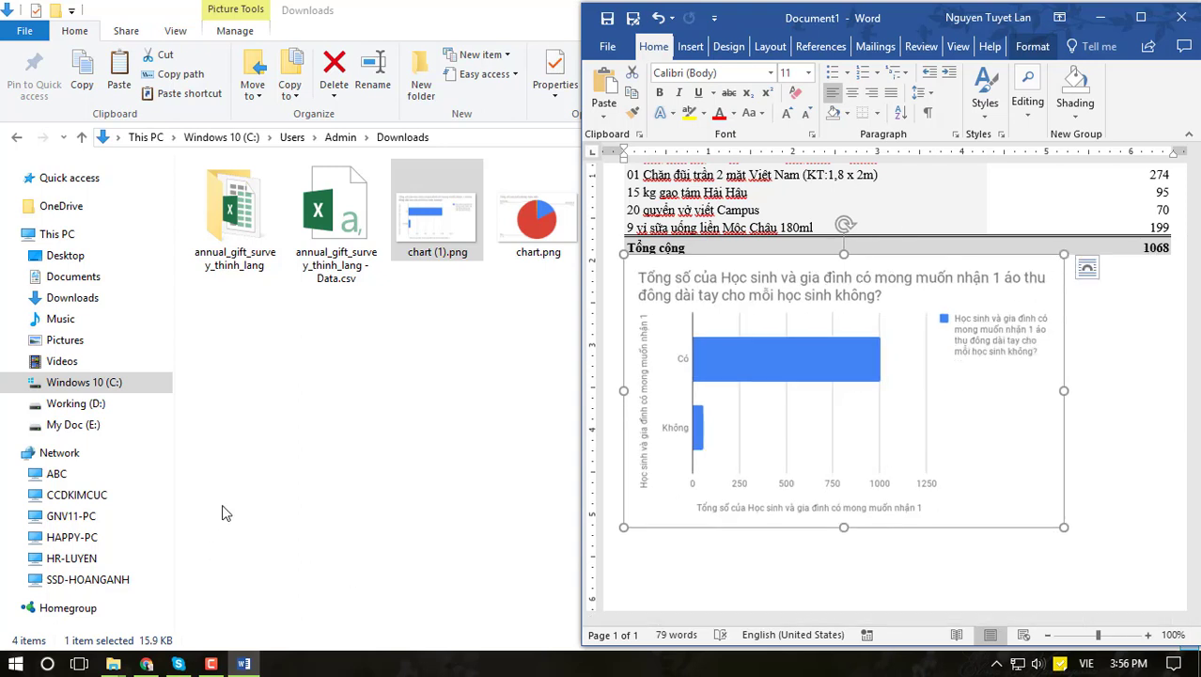
click(1132, 404)
Step: Switch back to Chrome and set the bar chart's alternative text title to "Tổng số học sinh và gia đình muốn được tặng áo dài tay"
click(570, 364)
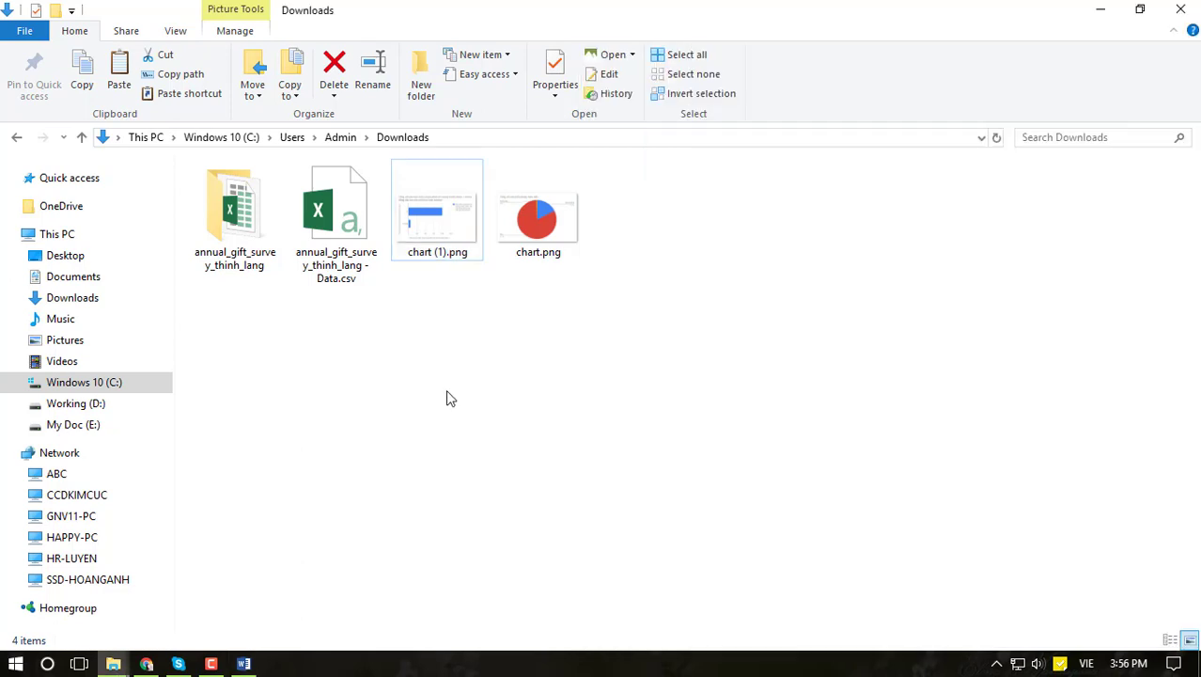
click(146, 664)
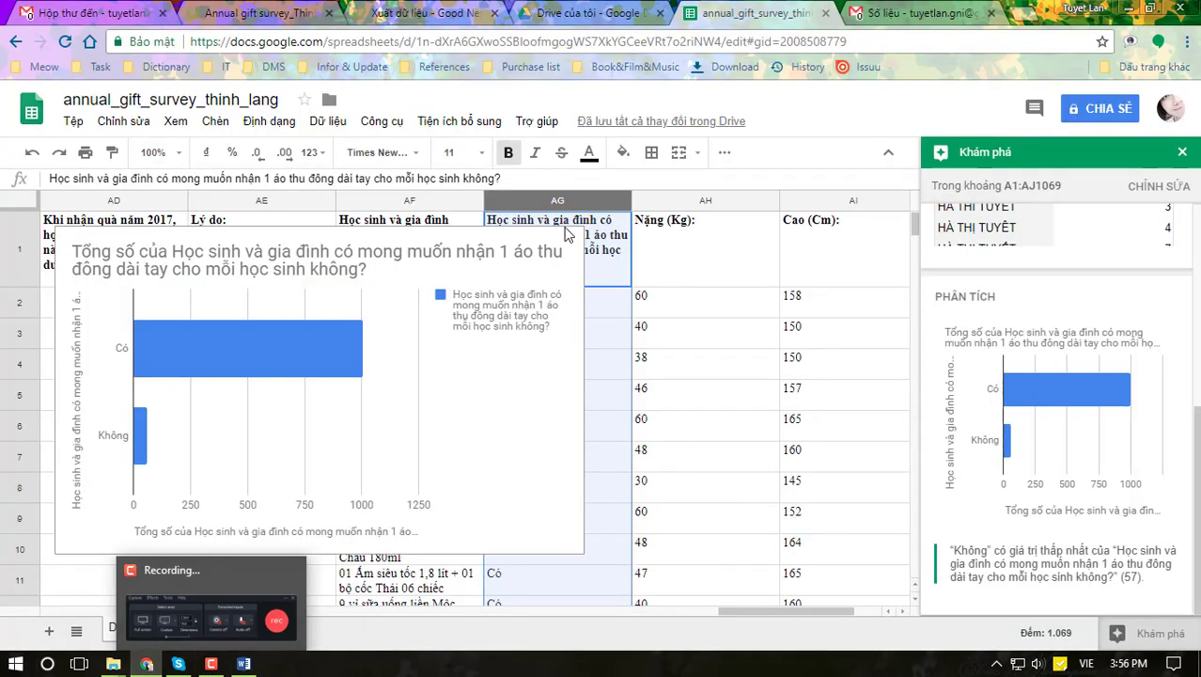
click(547, 247)
click(570, 245)
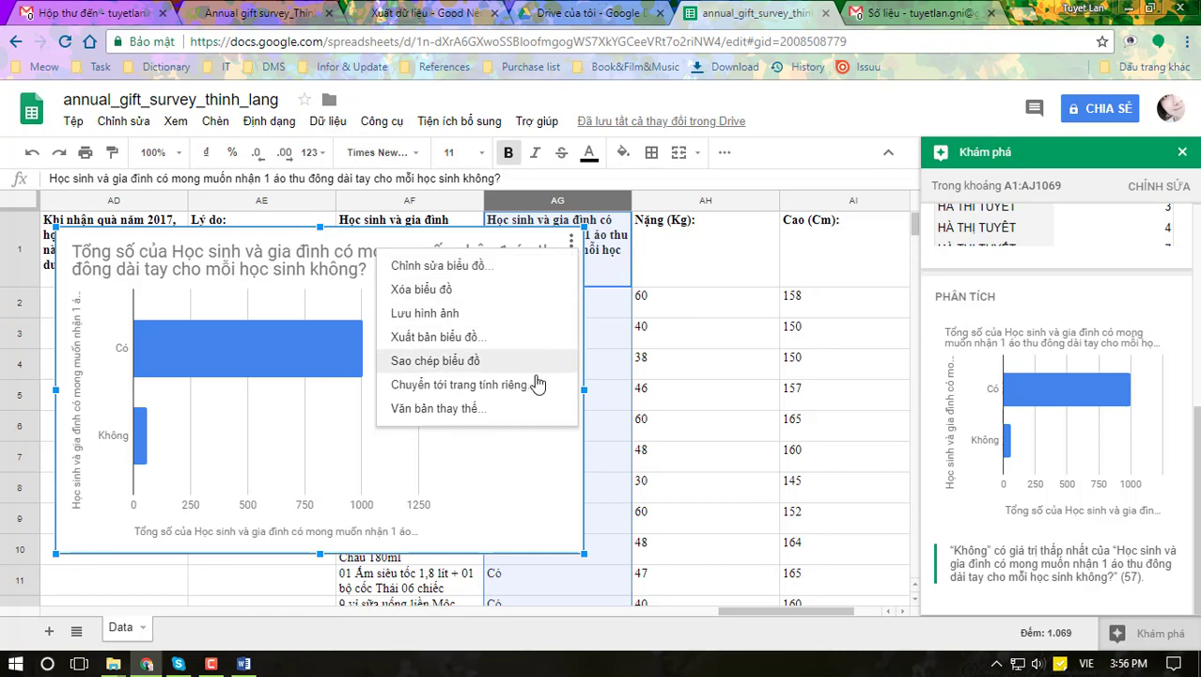
click(541, 412)
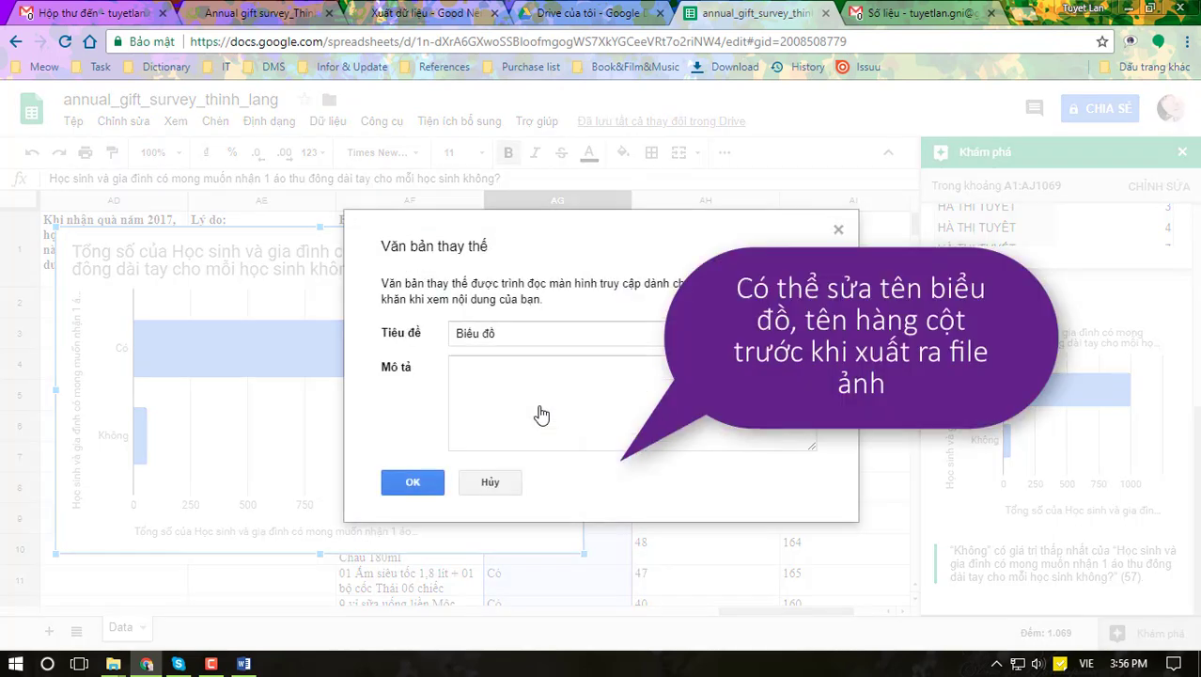
drag(533, 332, 439, 333)
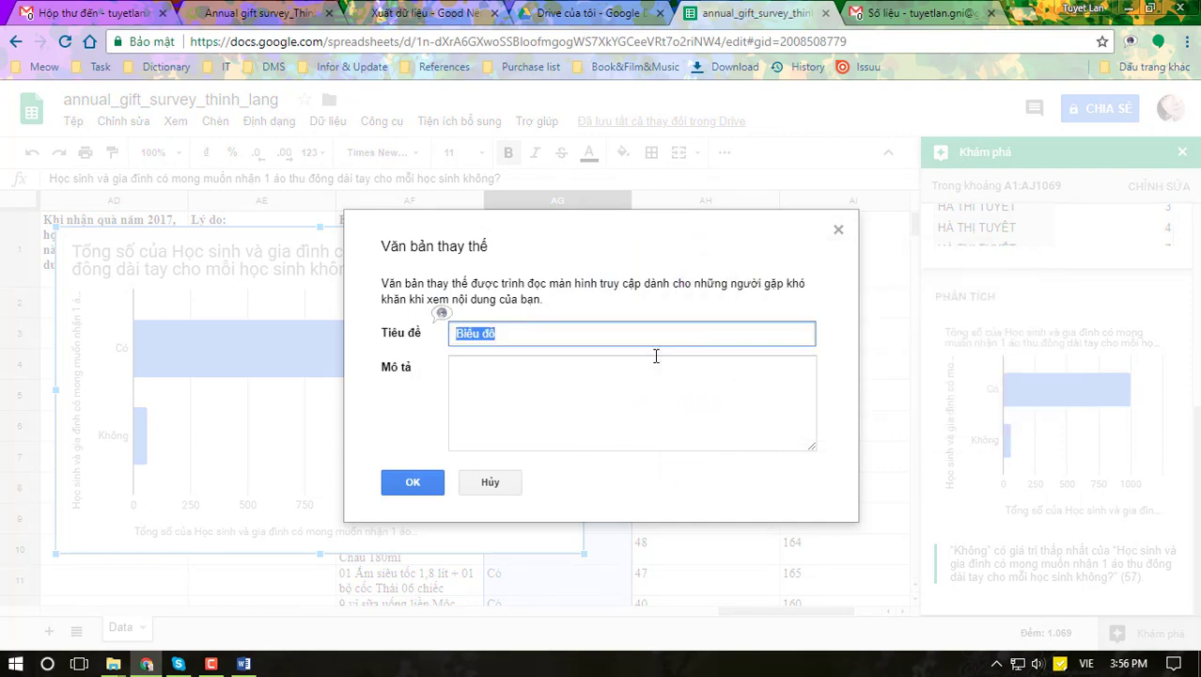
text(To)
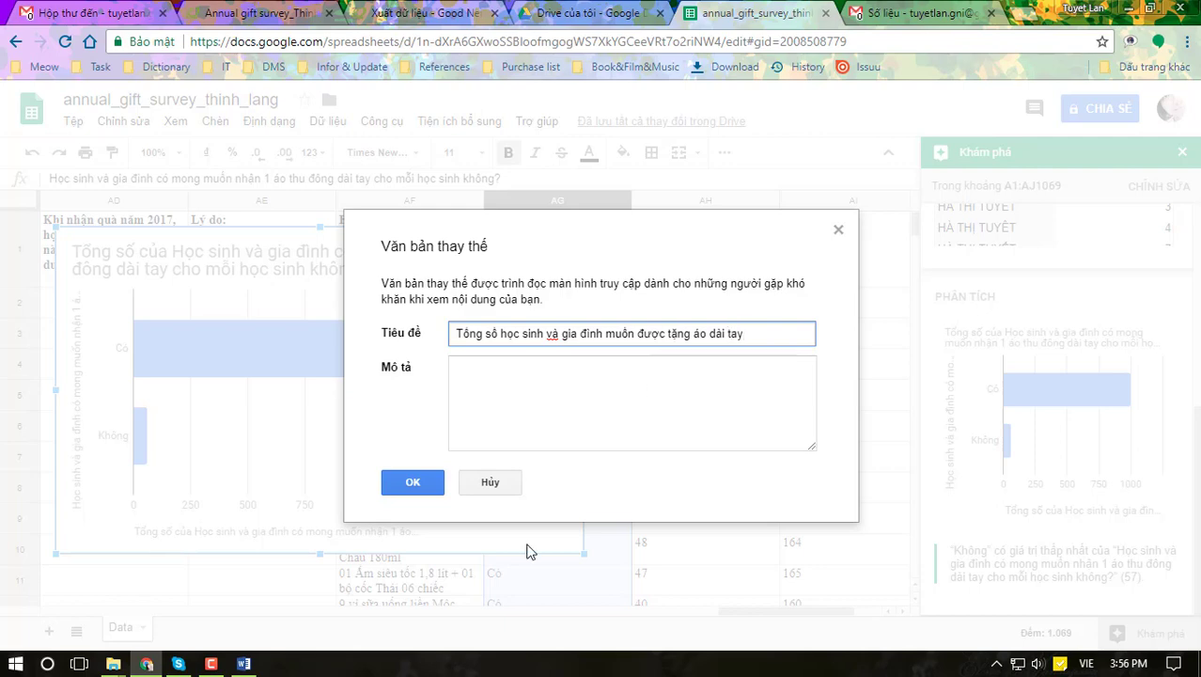
click(411, 483)
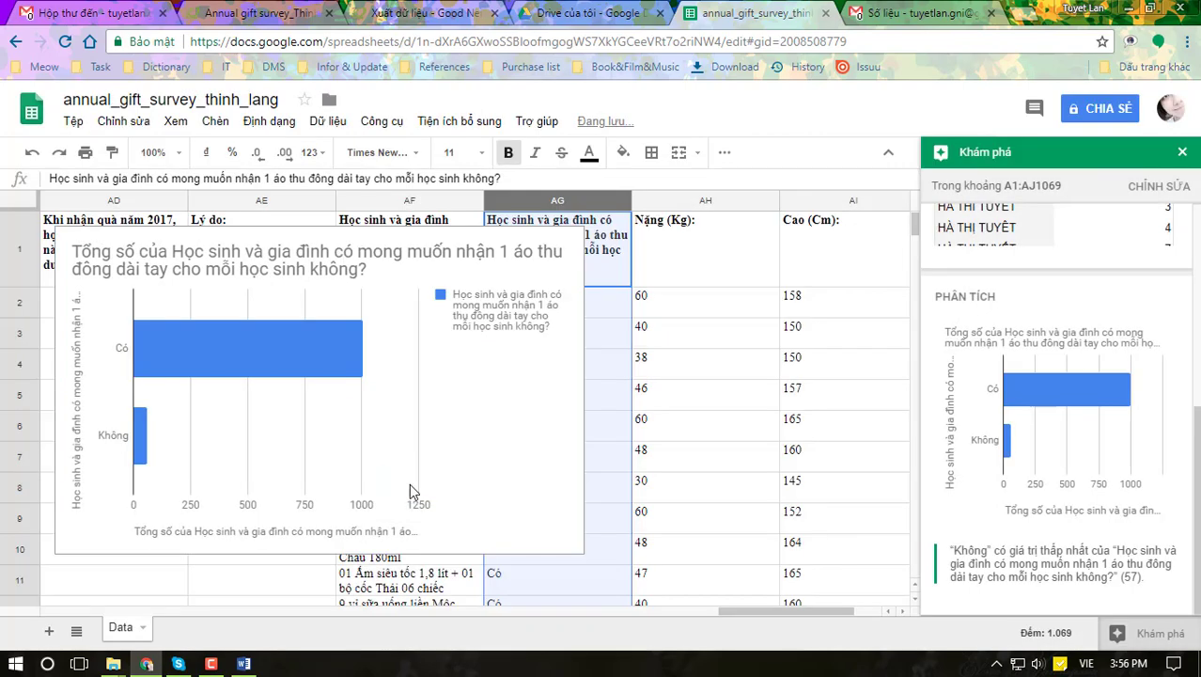
Step: Open the chart editor for the bar chart and examine its data setup and legend settings
click(489, 309)
double_click(514, 294)
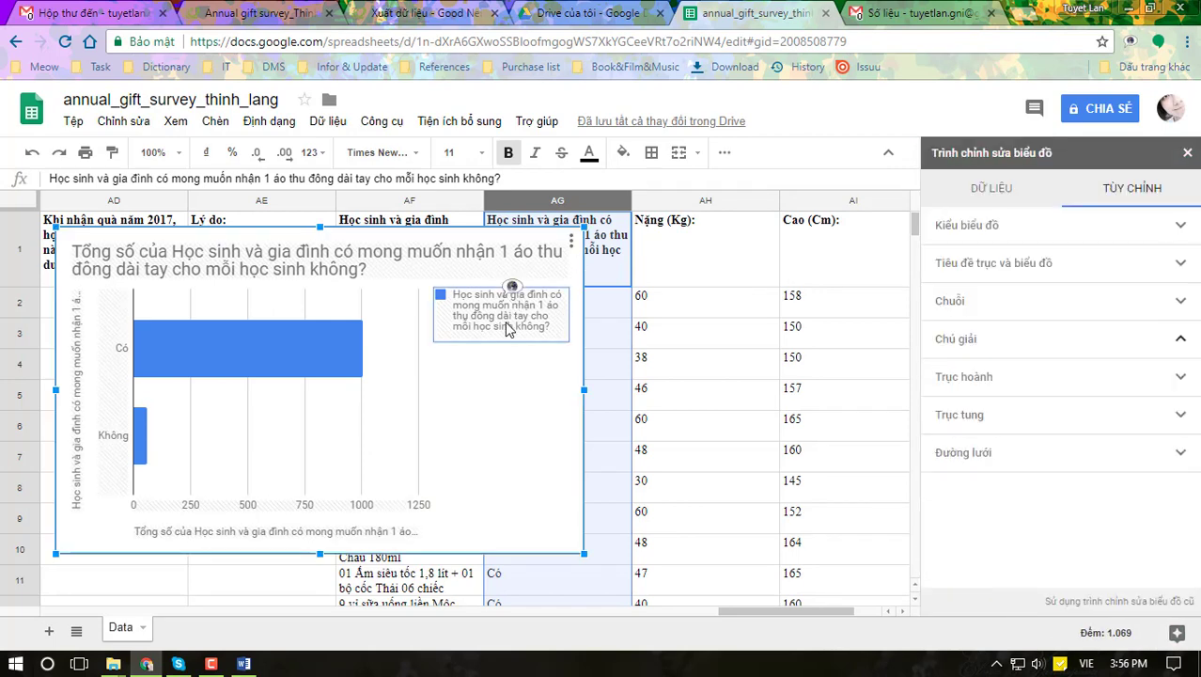
click(1009, 191)
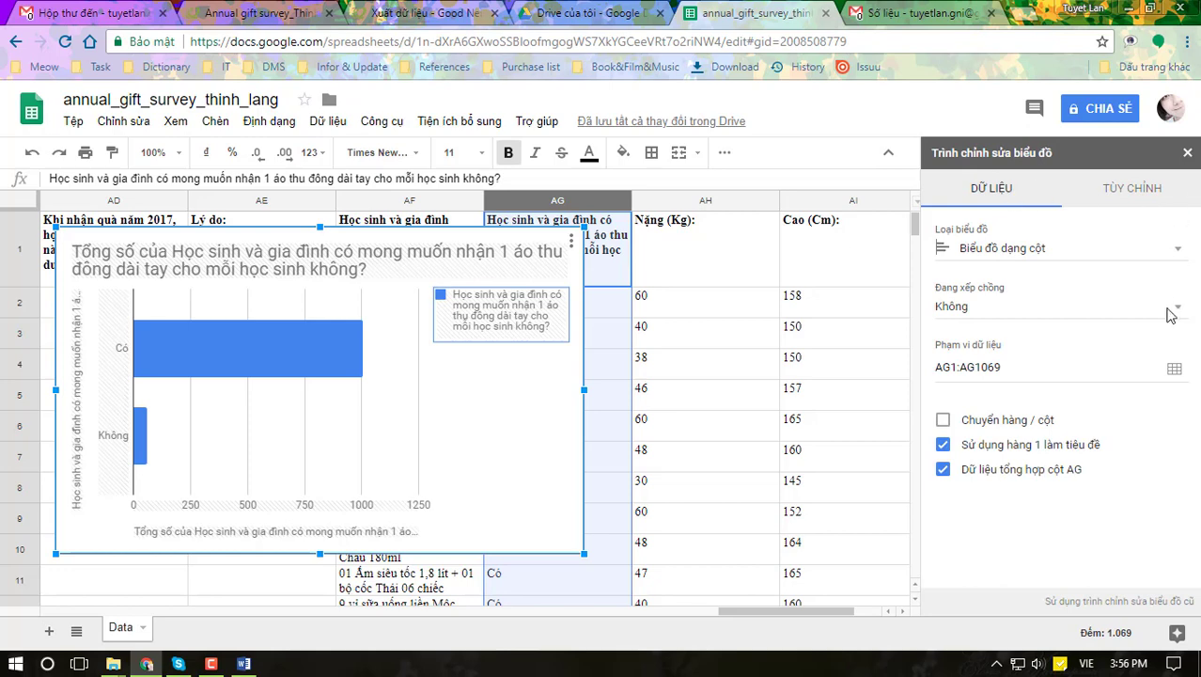
click(1132, 193)
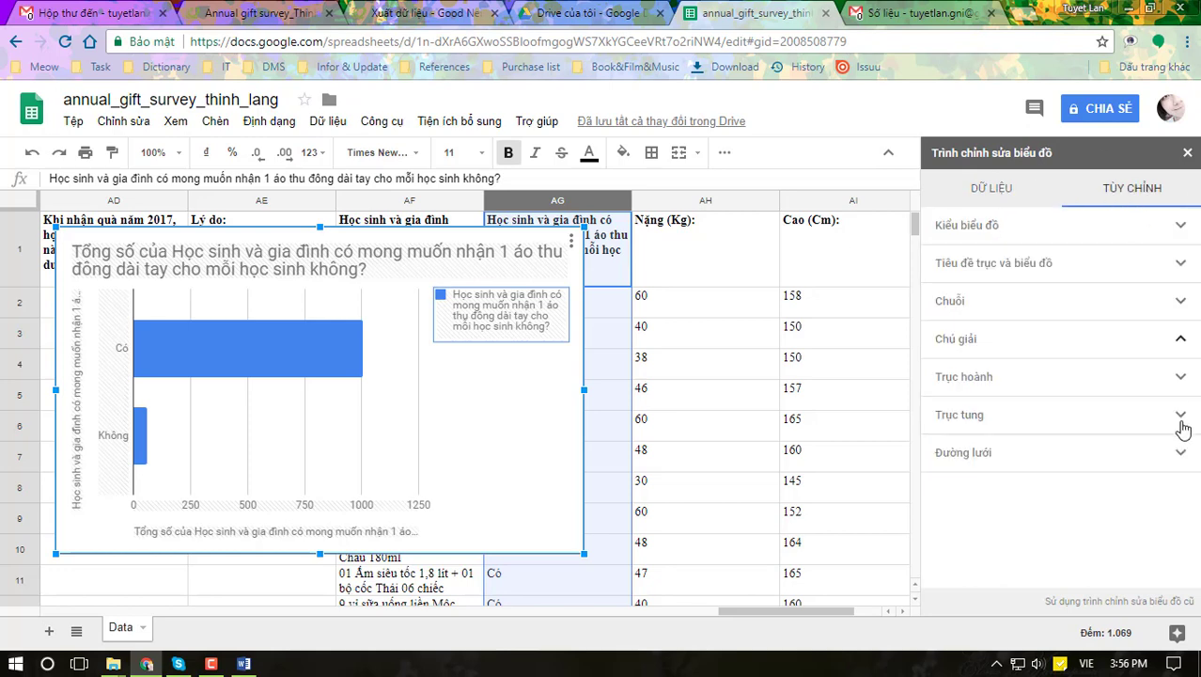
click(1021, 339)
scroll(1118, 460, down, 2)
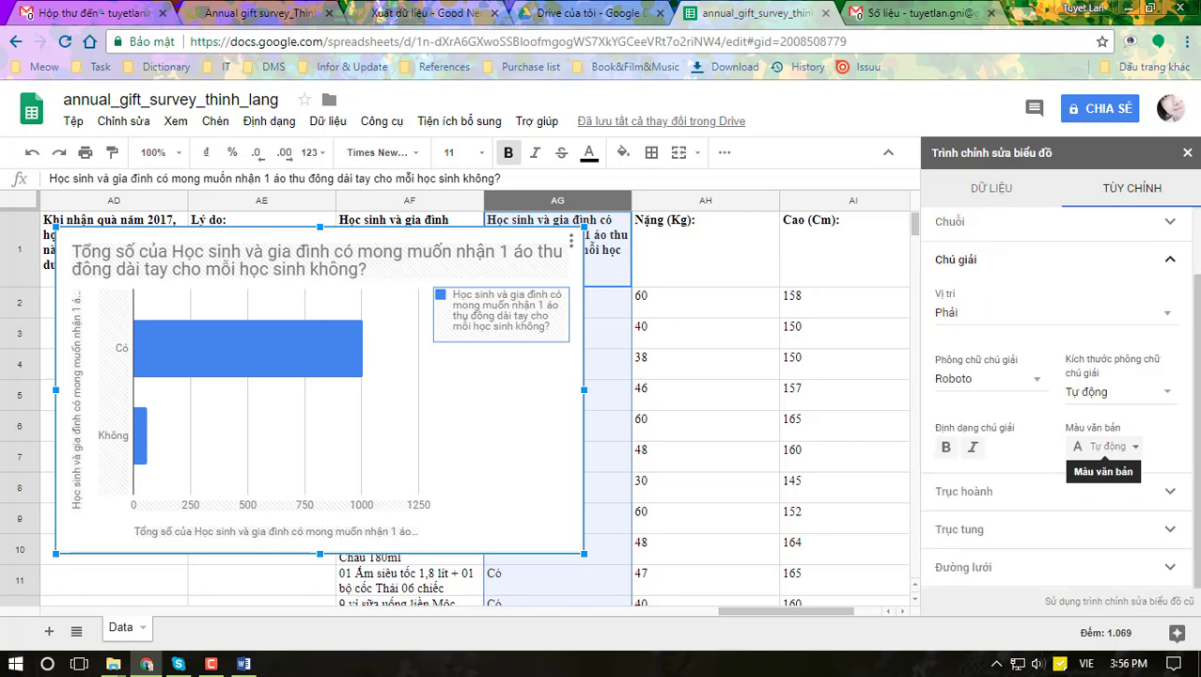
Step: Change the bar chart's horizontal axis title to "Số học sinh muốn nhận áo dài tay"
click(207, 532)
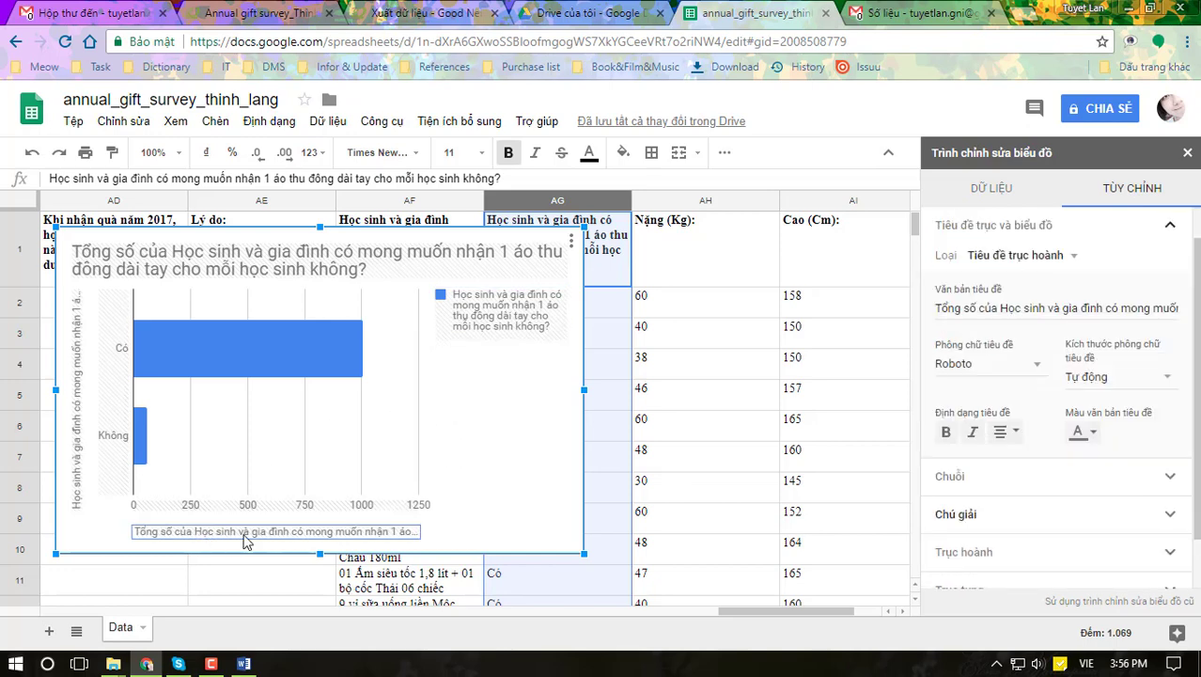
click(1008, 309)
drag(938, 306, 1176, 308)
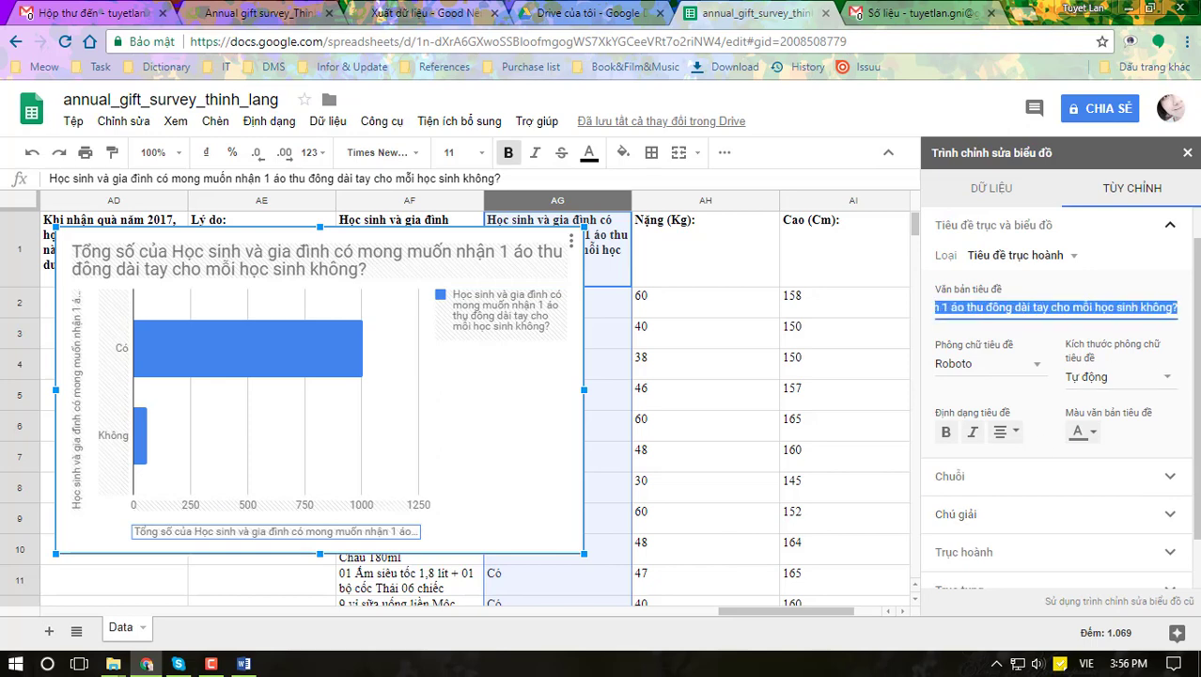
text(So)
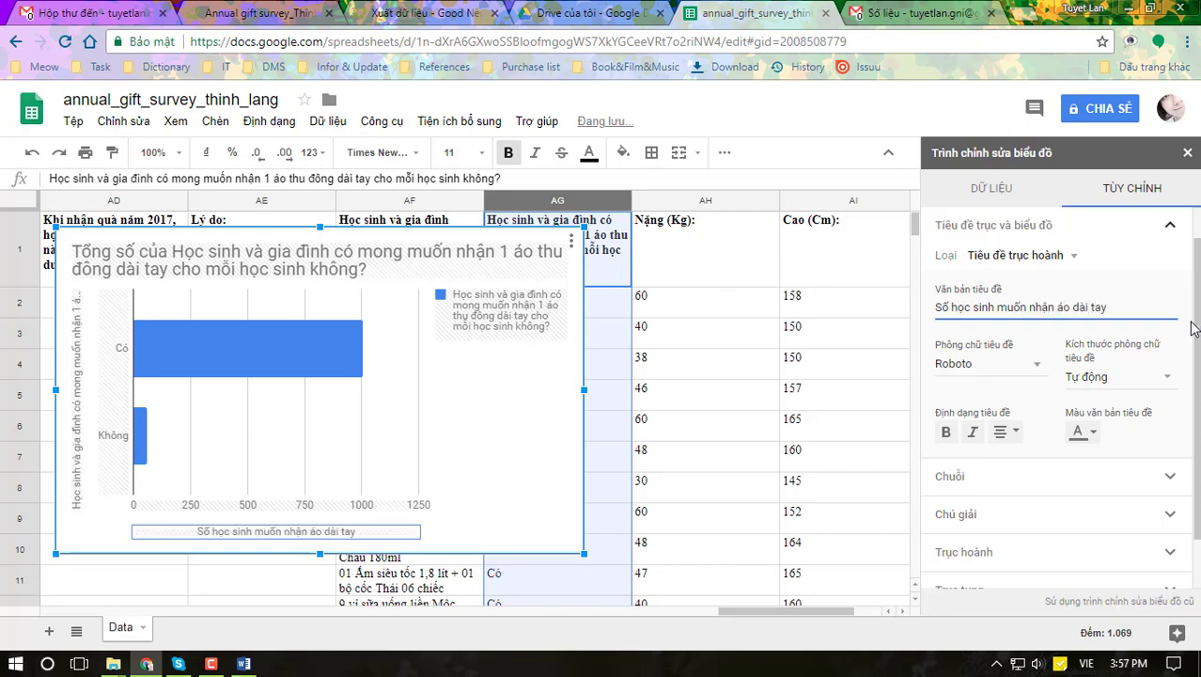
click(1132, 243)
click(1183, 266)
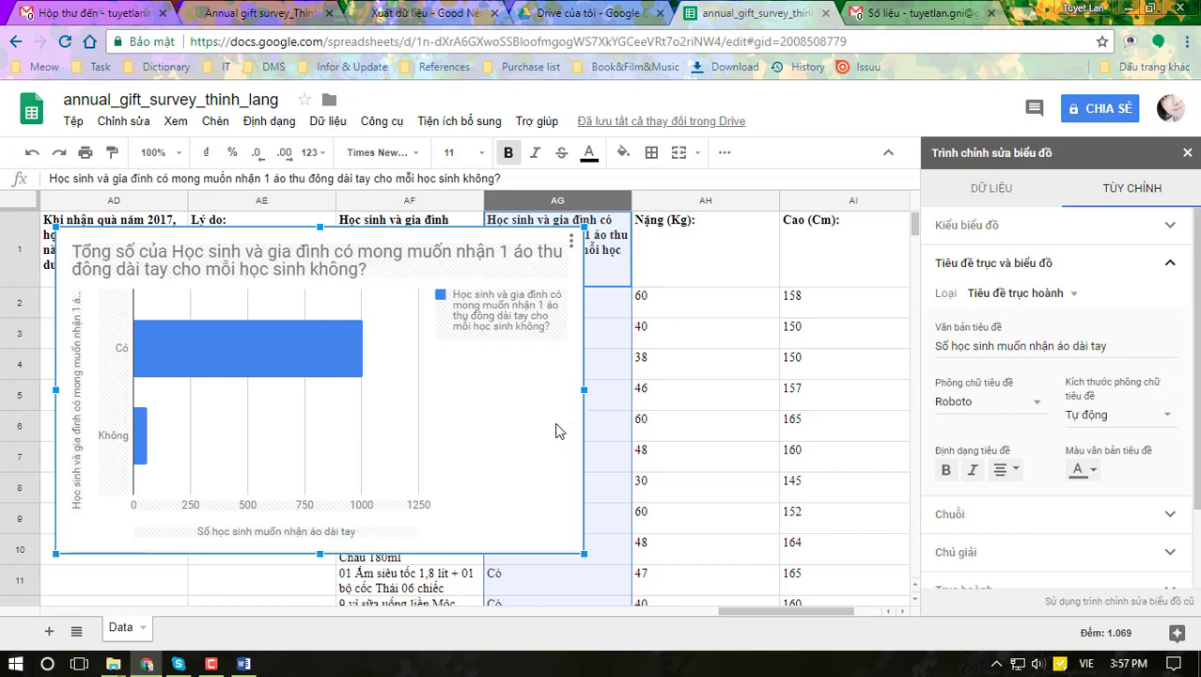
Step: Examine the bar chart legend's font, size, format and text colour options in the customization settings
click(482, 308)
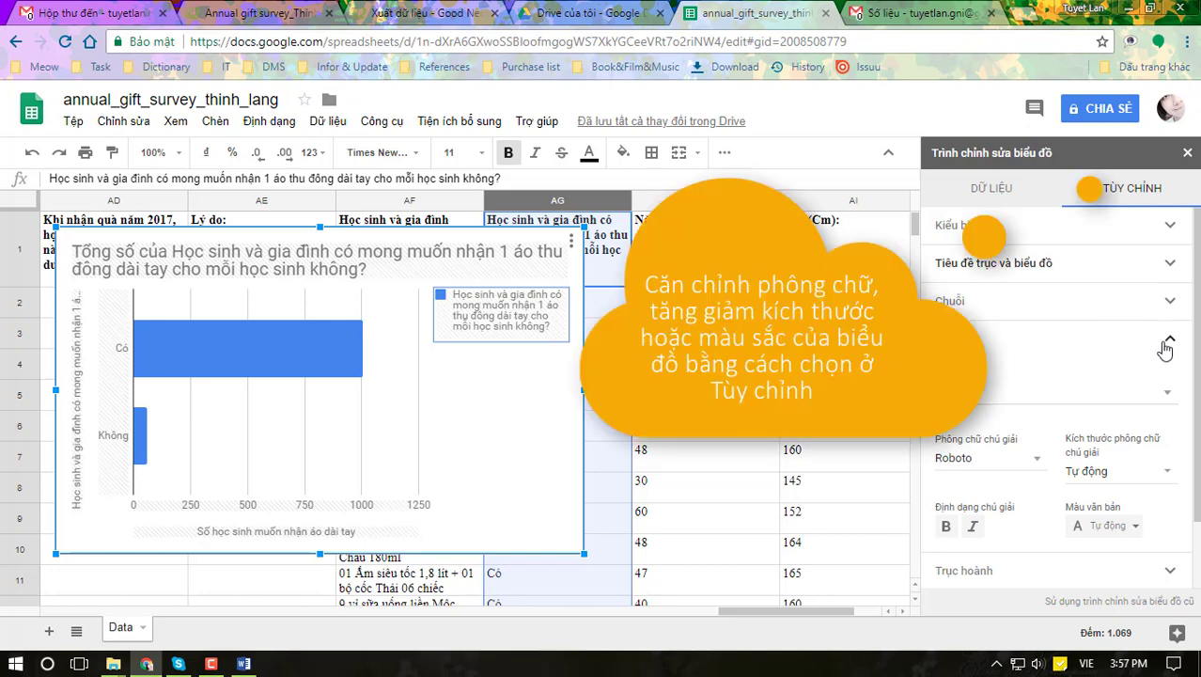
scroll(1145, 453, down, 2)
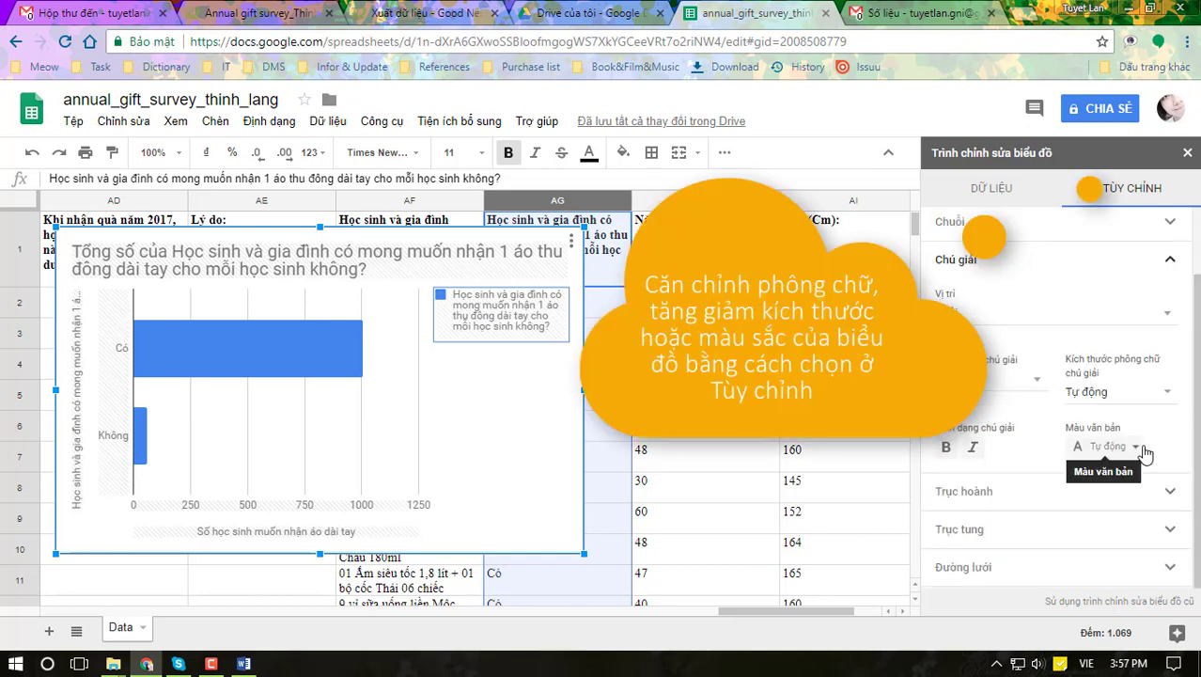
scroll(1135, 507, up, 2)
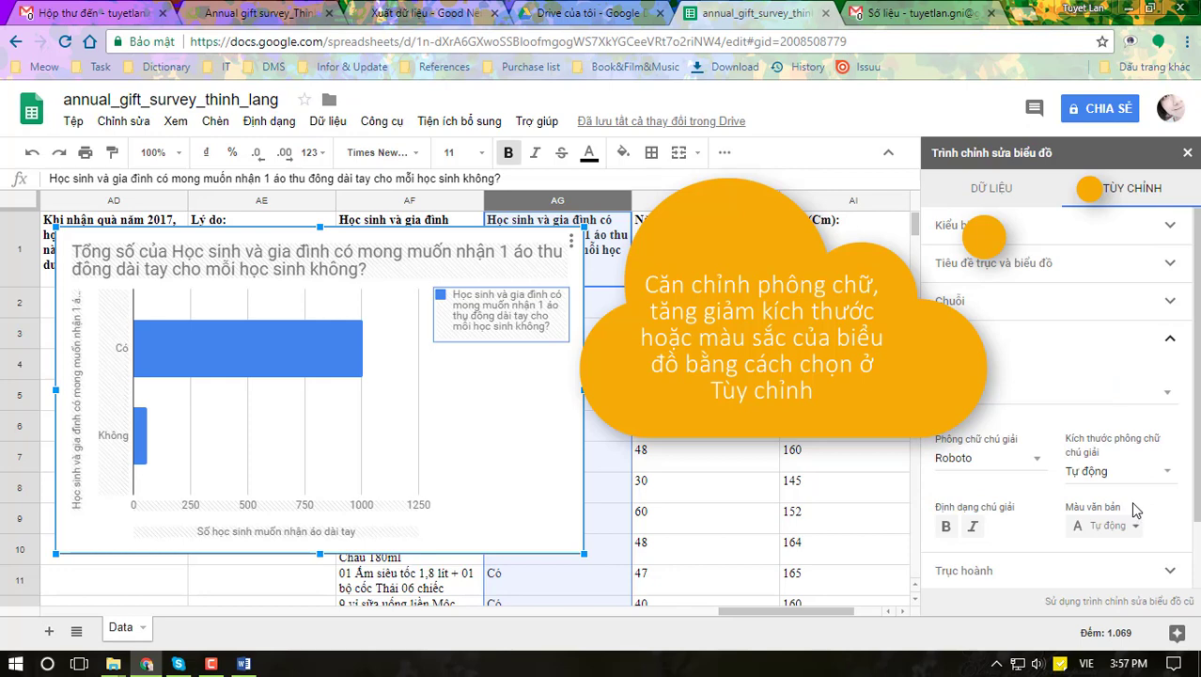
Step: Examine the bar chart's series settings, including its format target and data label options, and close the chart editor
click(1169, 306)
click(1147, 348)
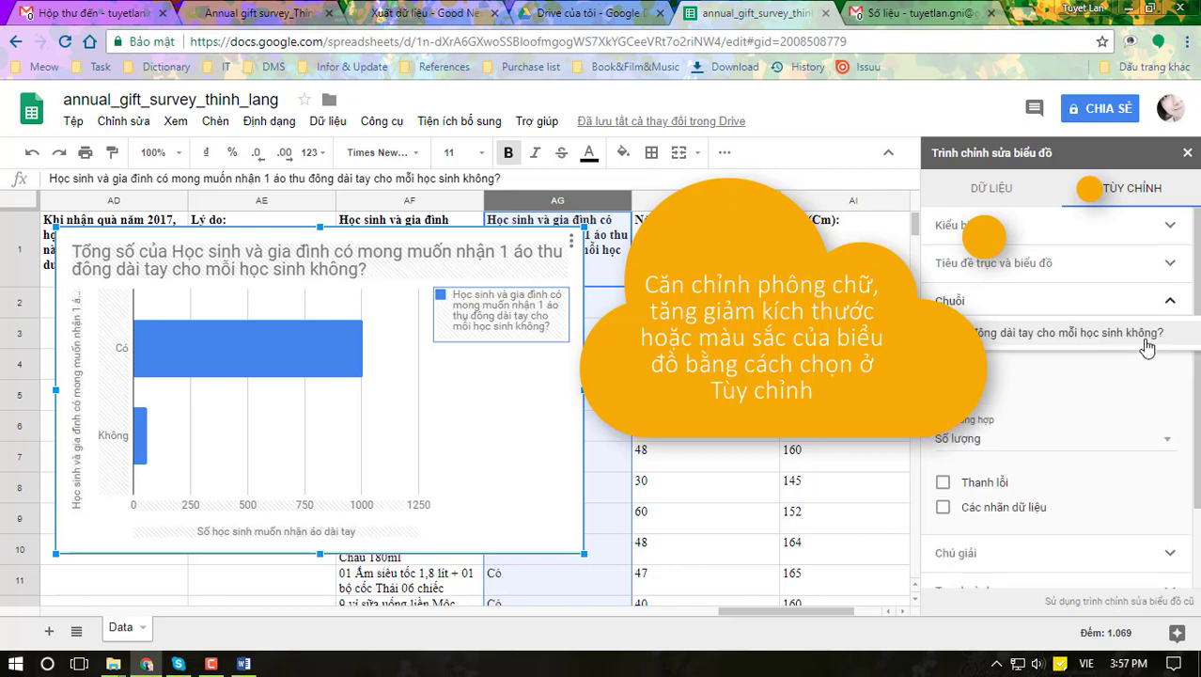
click(1101, 335)
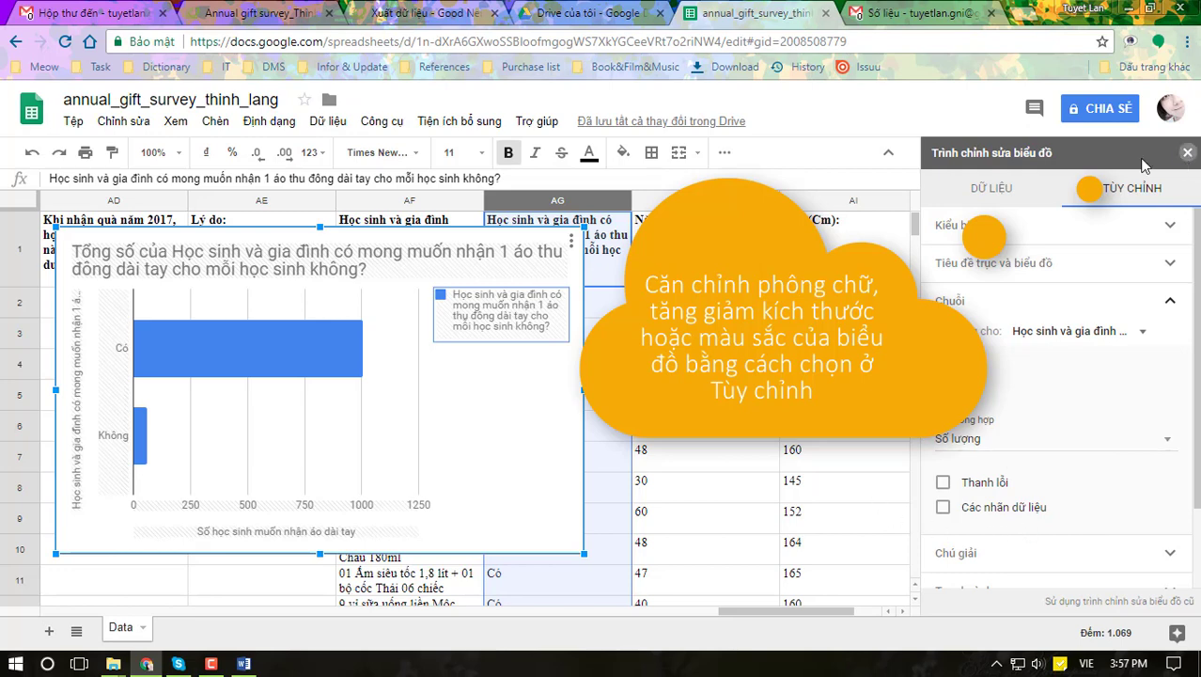
click(1187, 152)
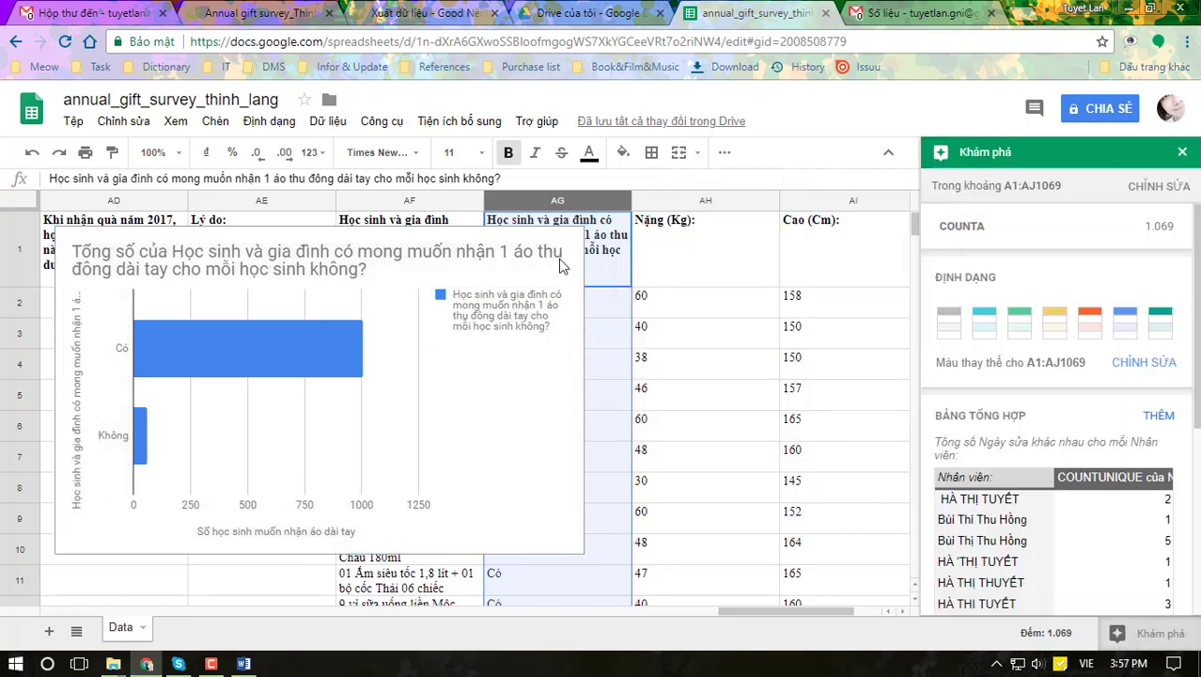
Step: Save the bar chart as the PNG image chart (1).png in the Downloads folder, replacing the existing file
click(567, 255)
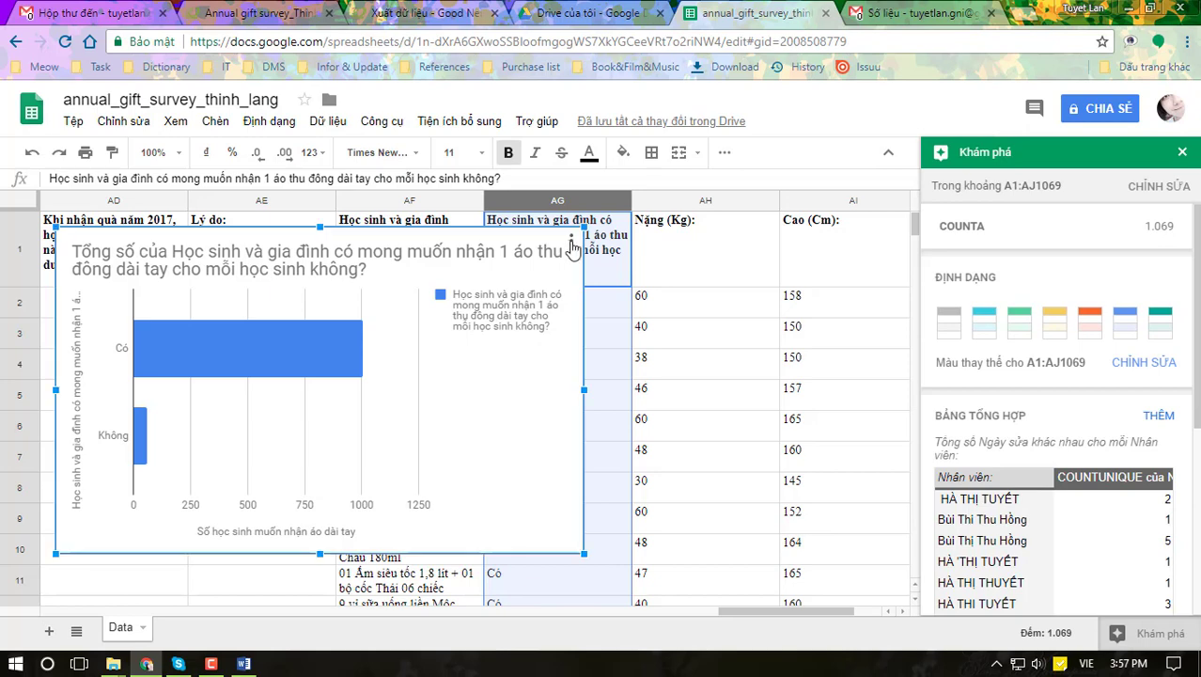
click(570, 240)
click(451, 317)
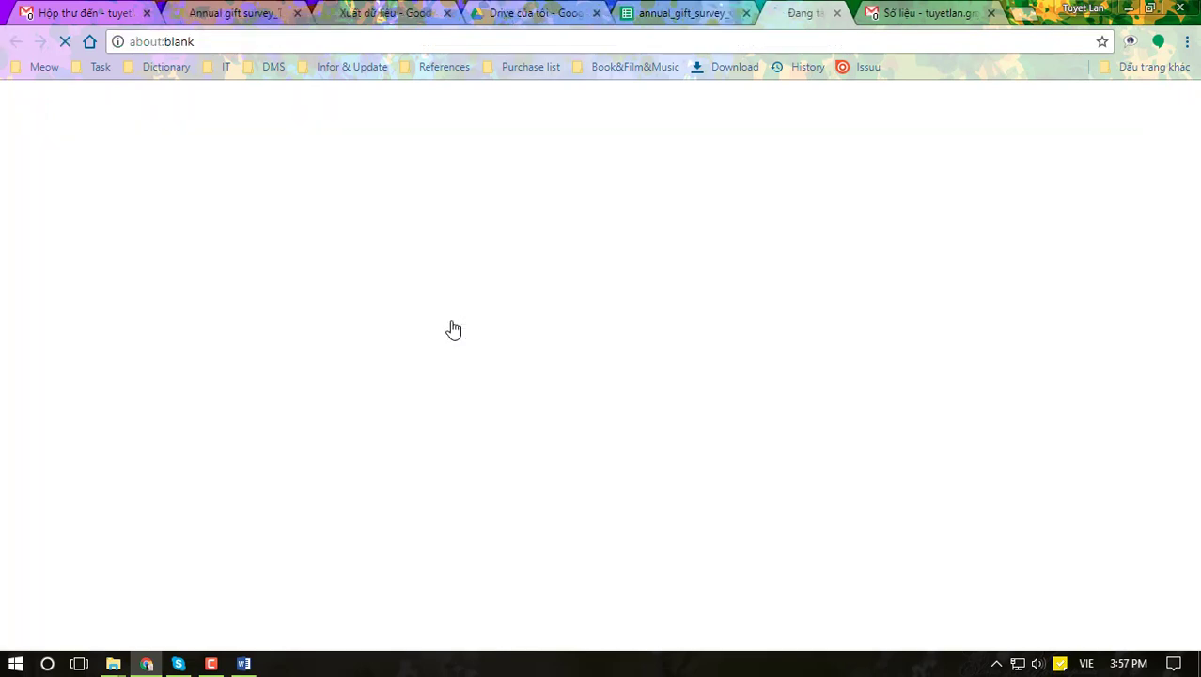
click(547, 310)
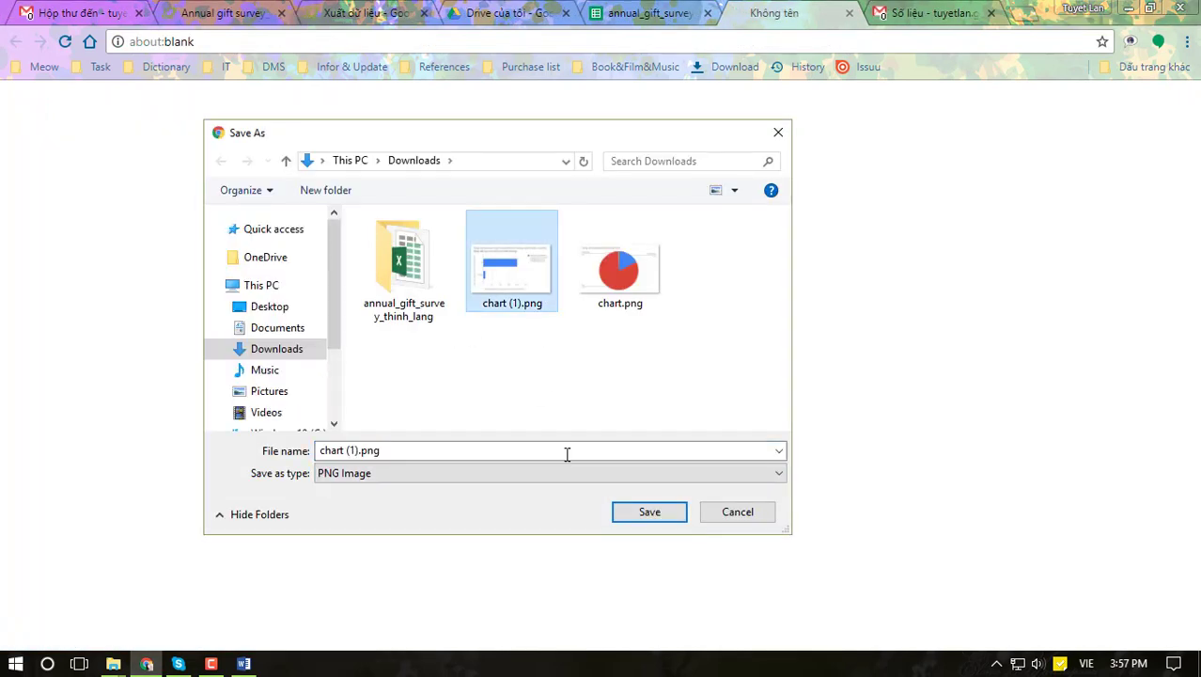
click(640, 516)
click(651, 338)
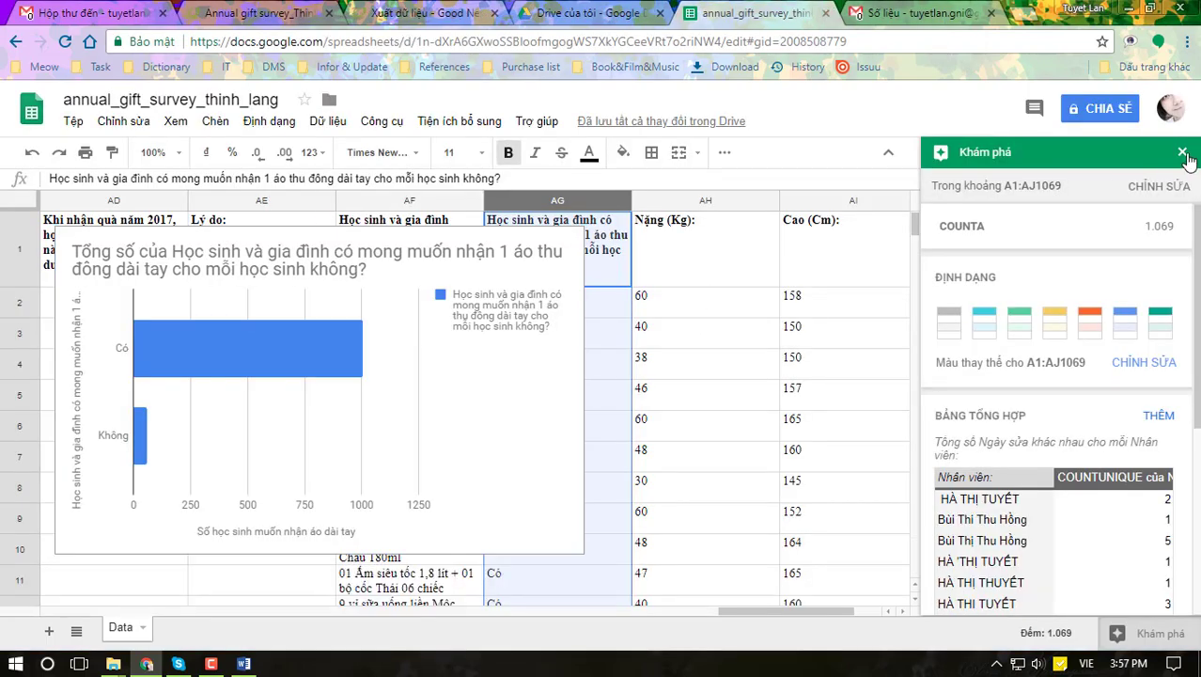
Step: Delete the bar chart from the Data sheet
scroll(1058, 468, down, 3)
click(820, 410)
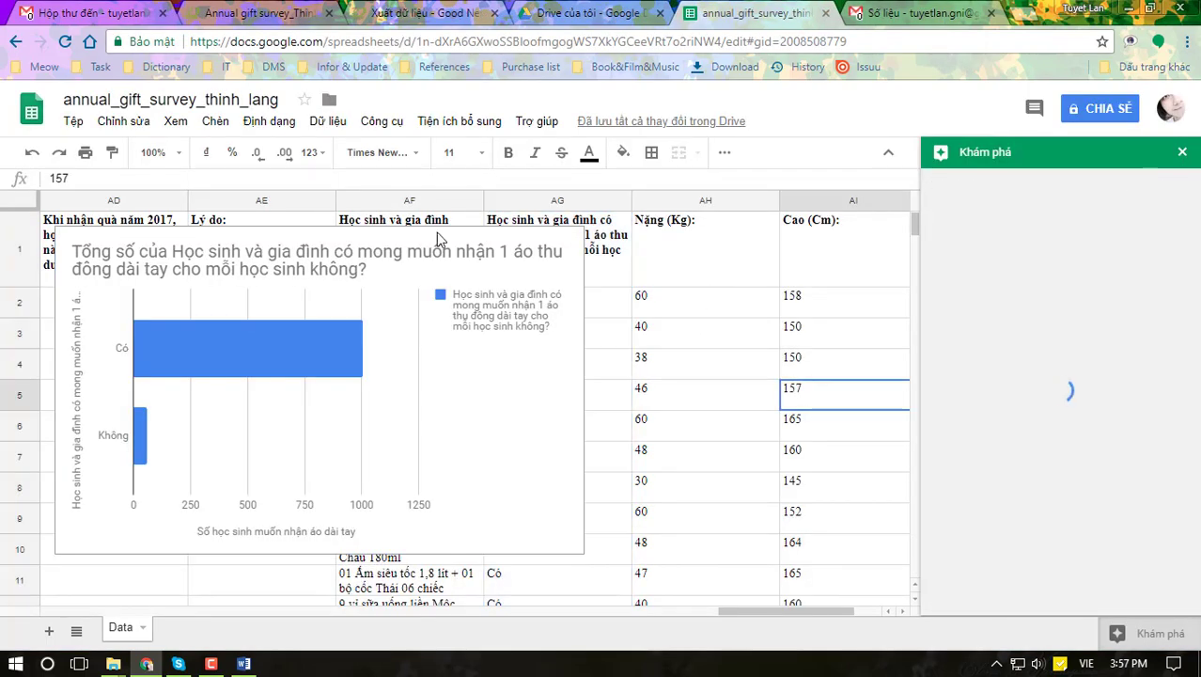
double_click(441, 246)
click(570, 242)
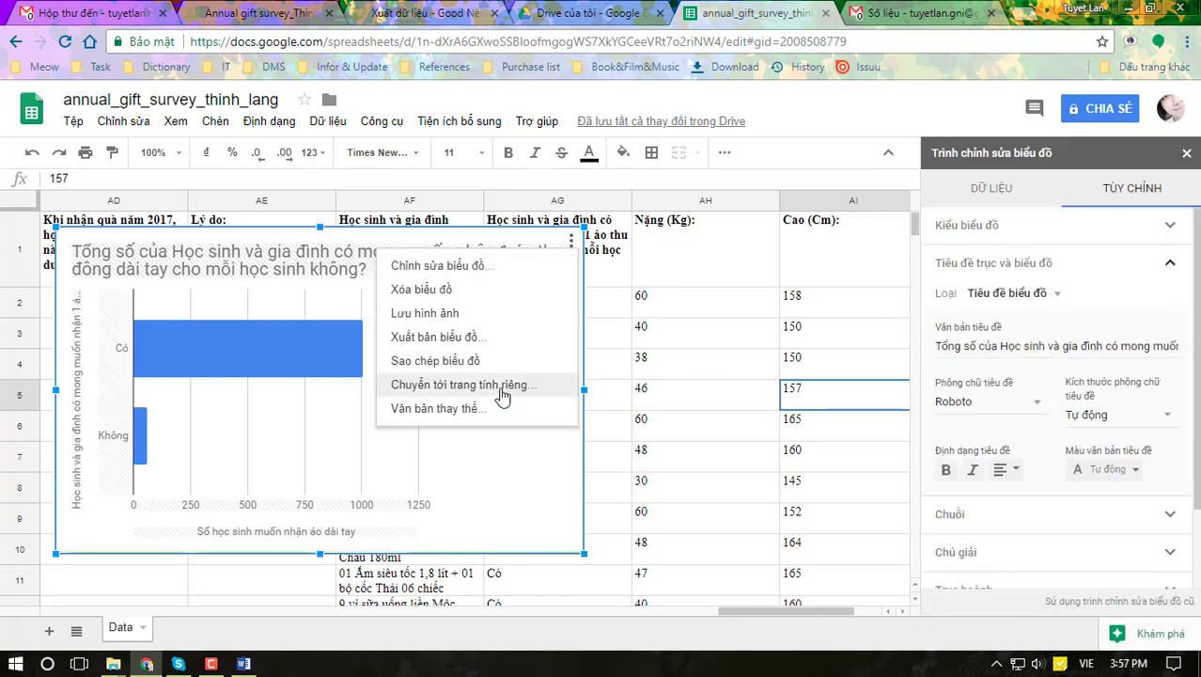
click(462, 288)
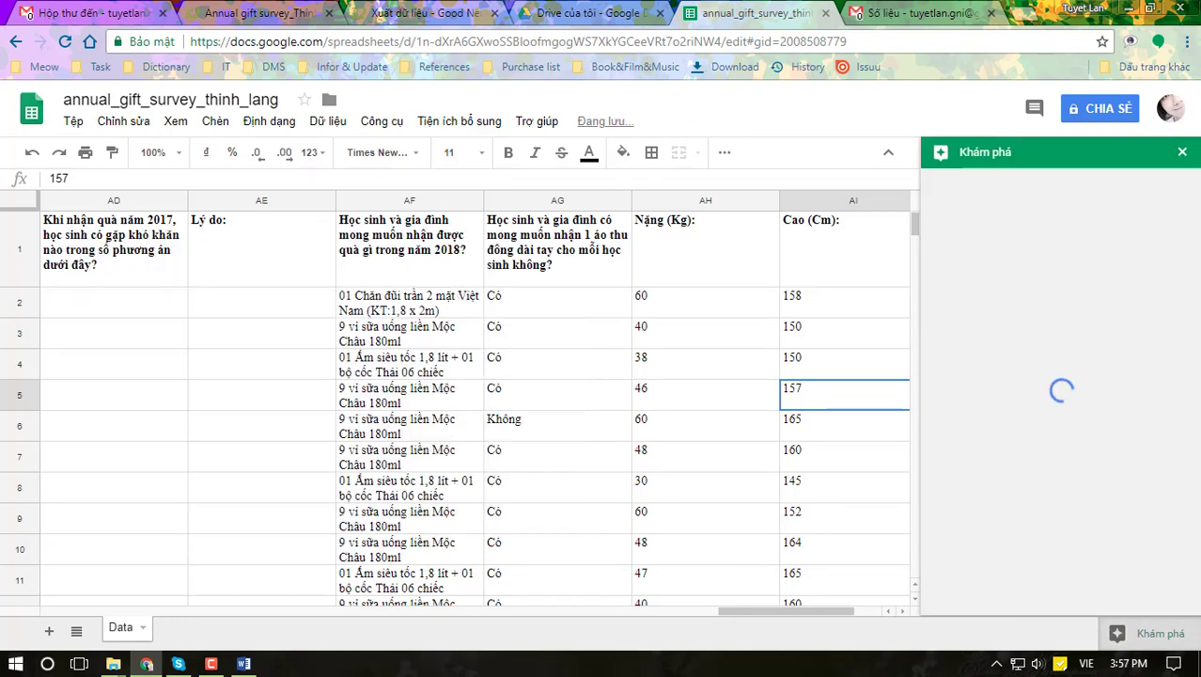
Step: Insert the suggested pivot table for the Câu 8 question in column AJ into a new sheet and widen its columns A and B
click(861, 361)
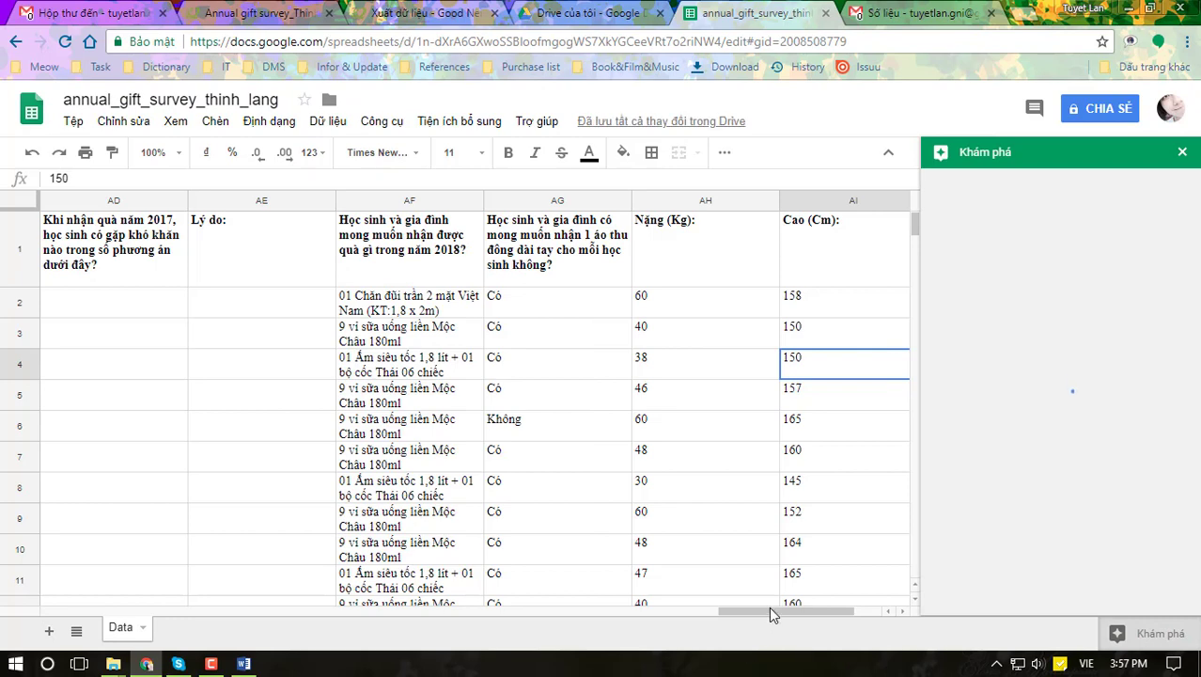
drag(768, 606, 820, 609)
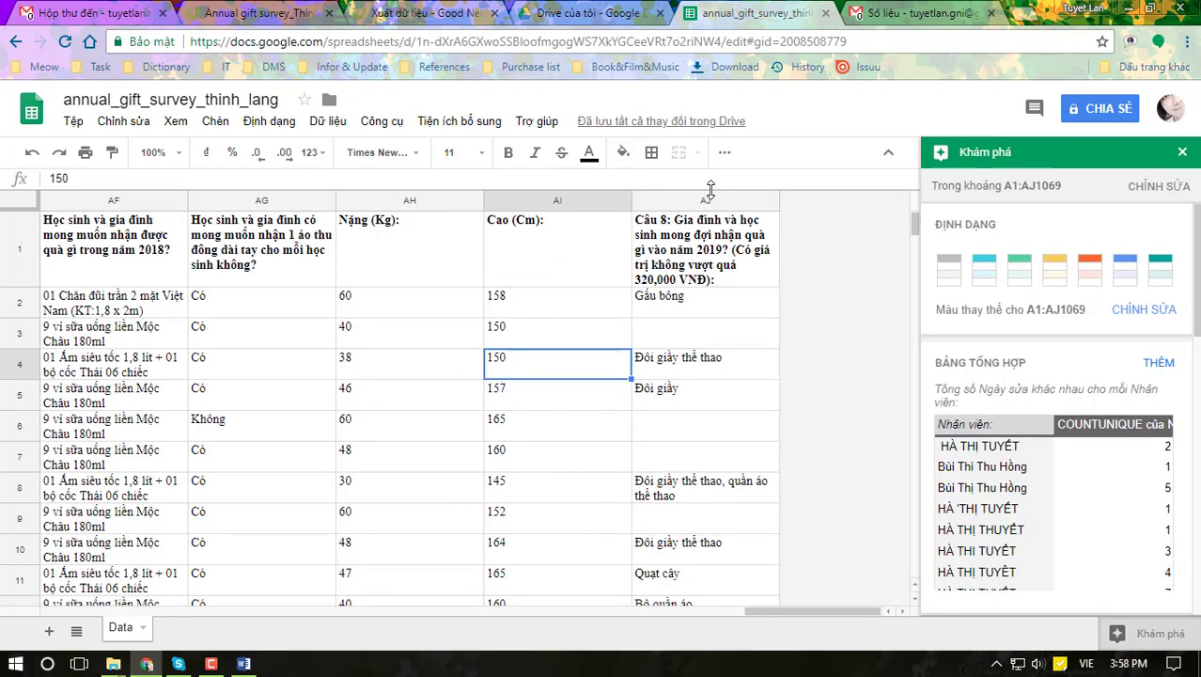
click(706, 199)
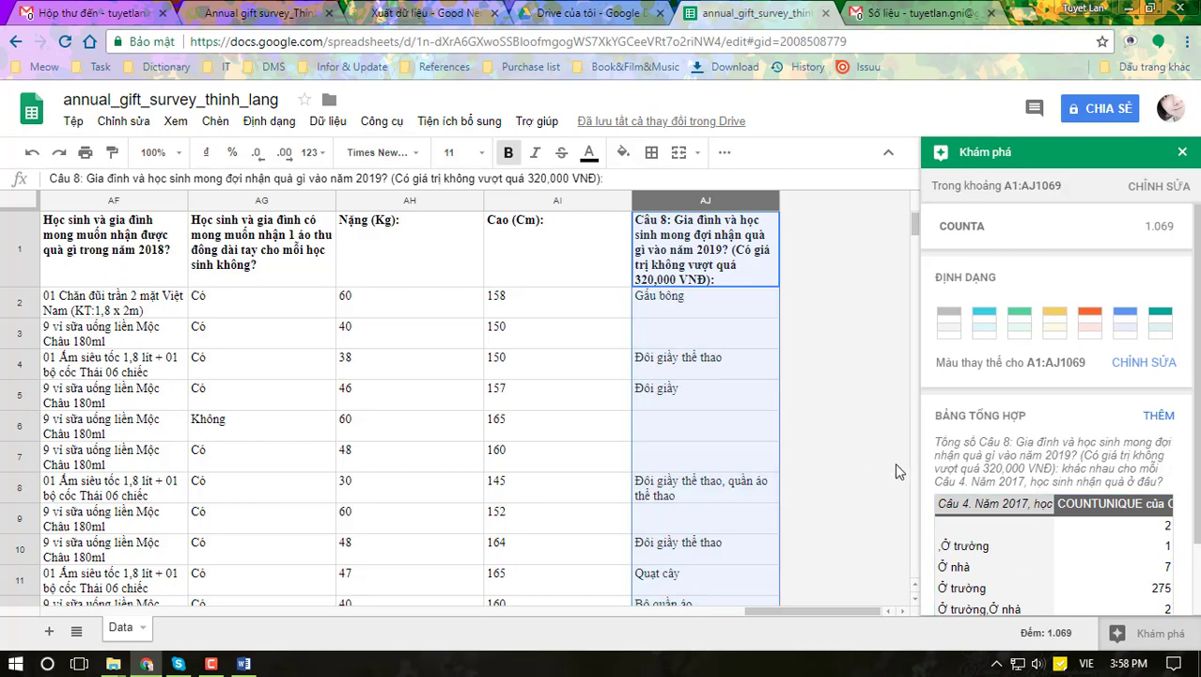
scroll(1165, 525, down, 1)
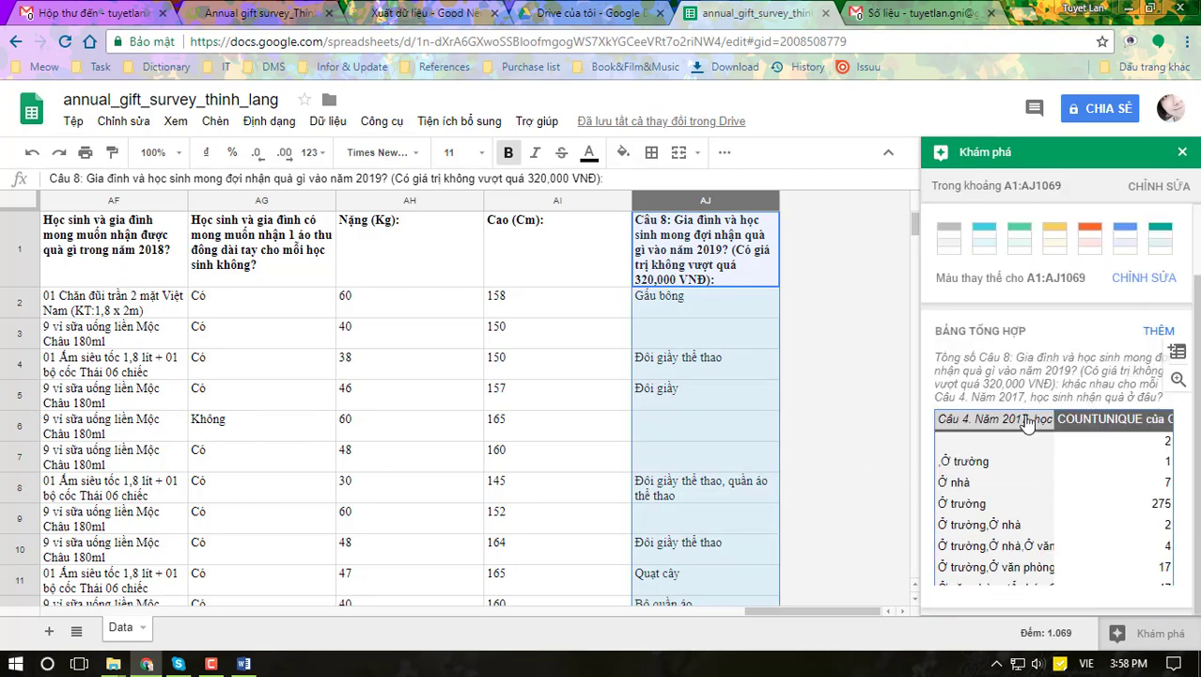
click(1178, 362)
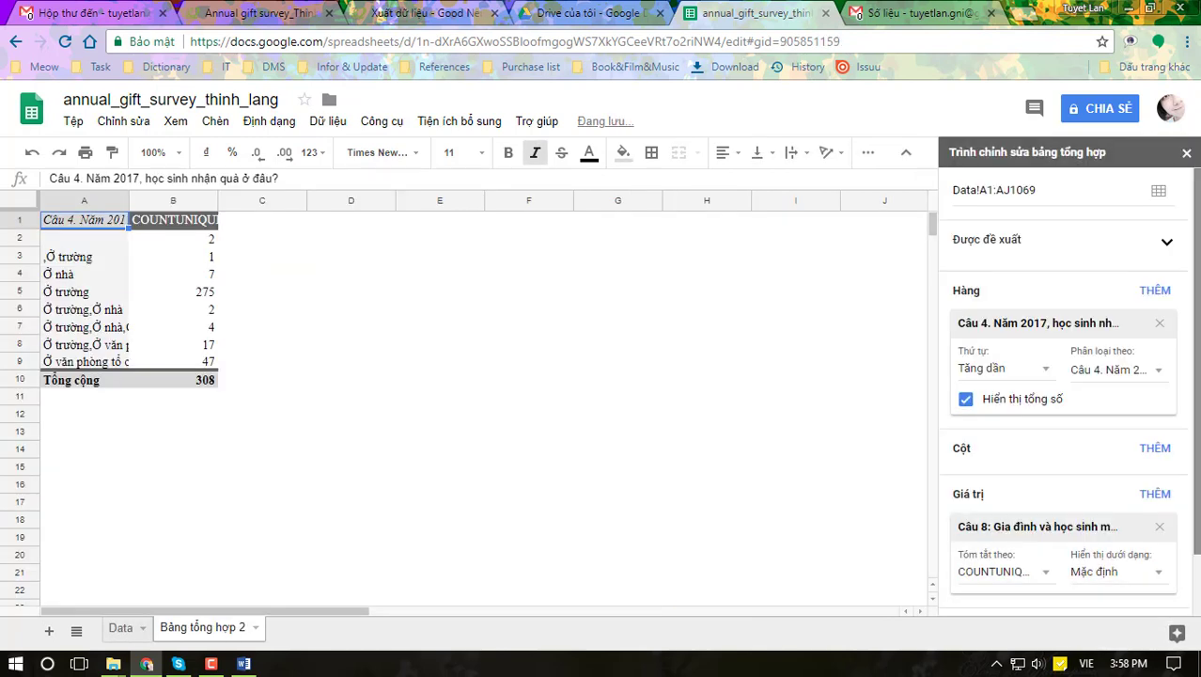
drag(128, 200, 248, 195)
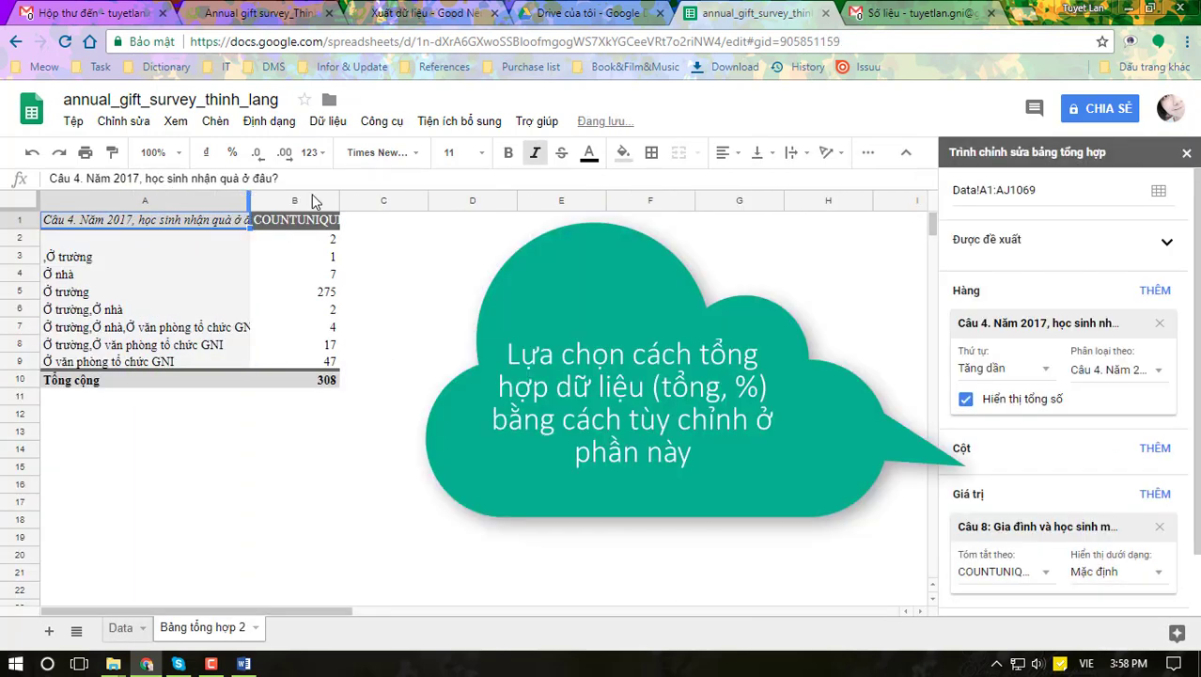
drag(339, 200, 452, 200)
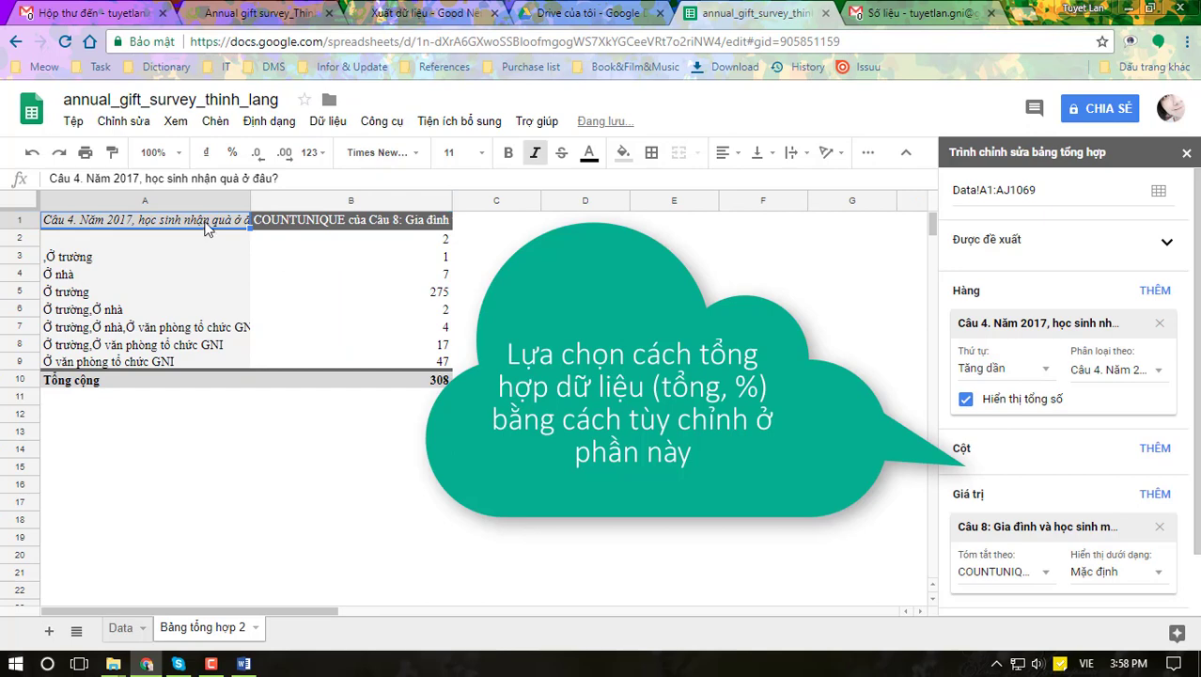
Step: Try sorting the pivot table rows by COUNTUNIQUE of Câu 8, and return to sorting by Câu 4
click(1120, 374)
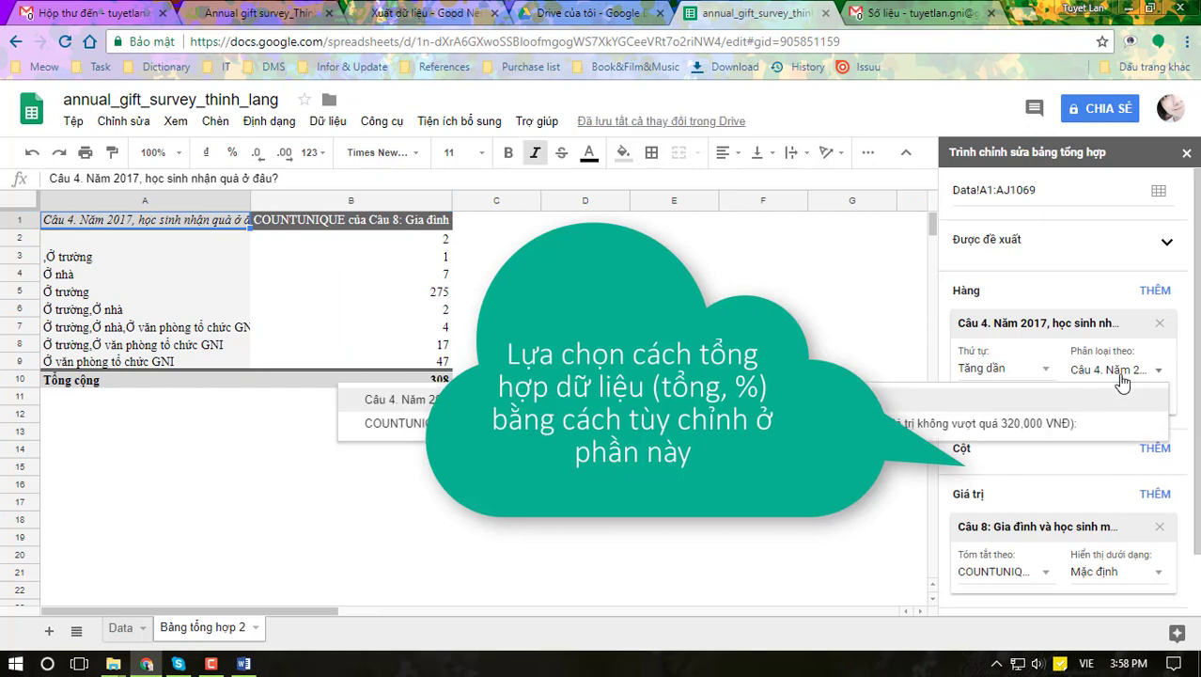
click(1086, 423)
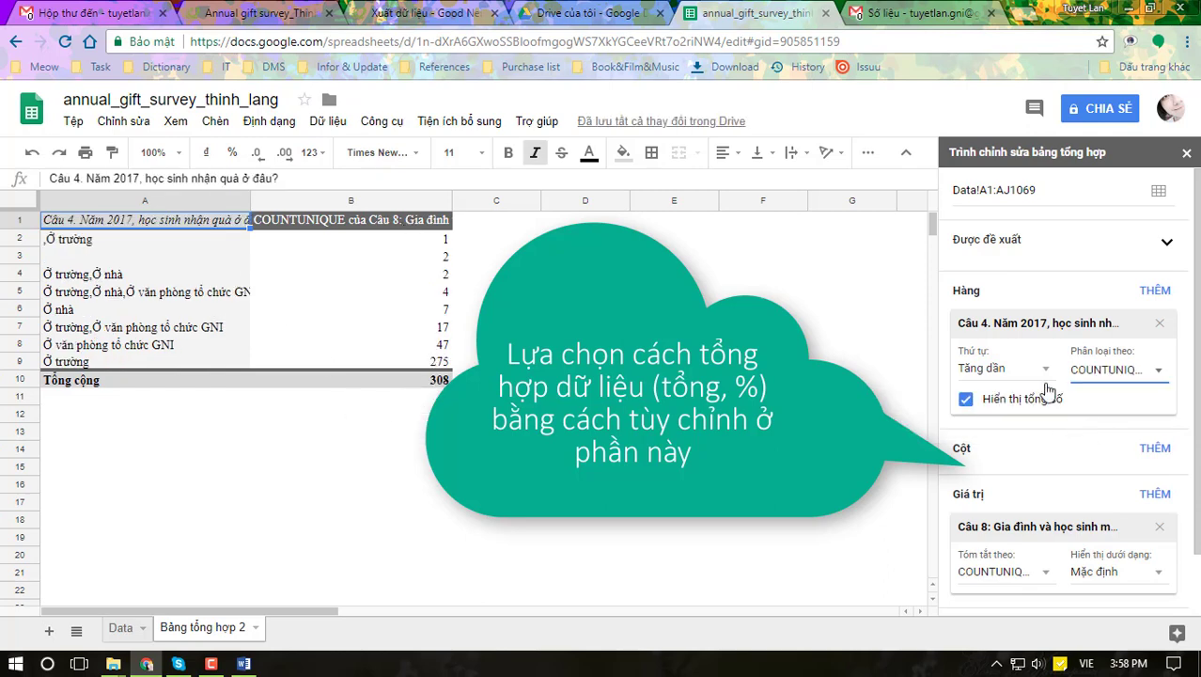
click(1123, 373)
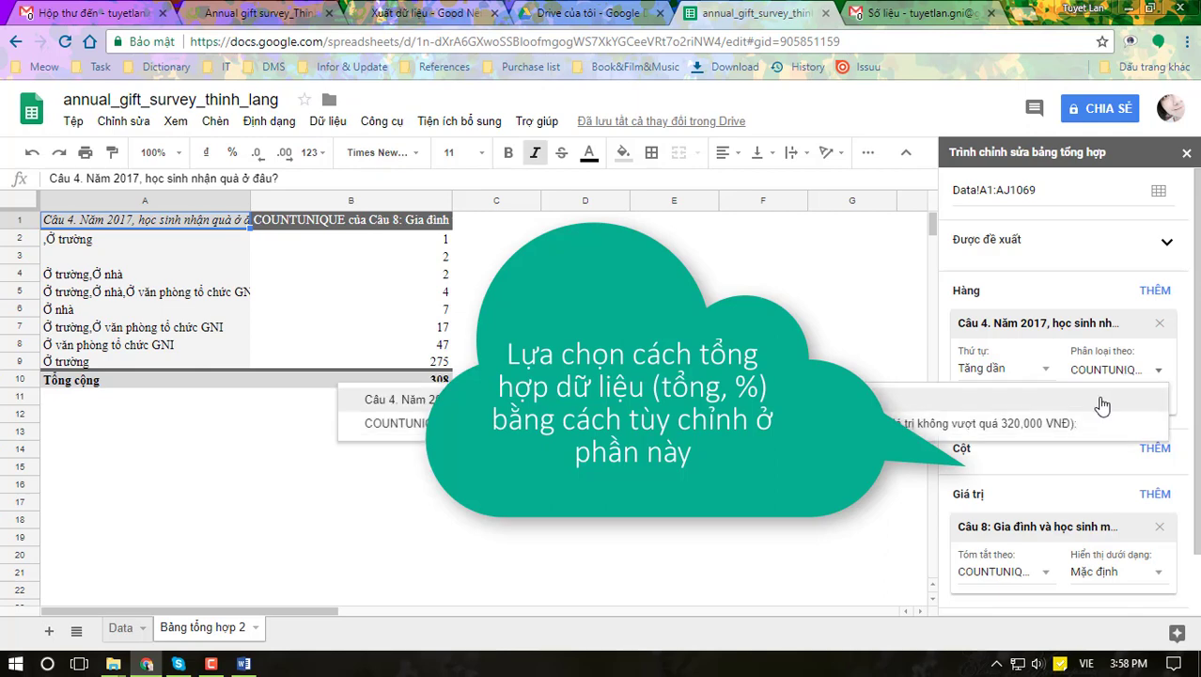
click(1102, 402)
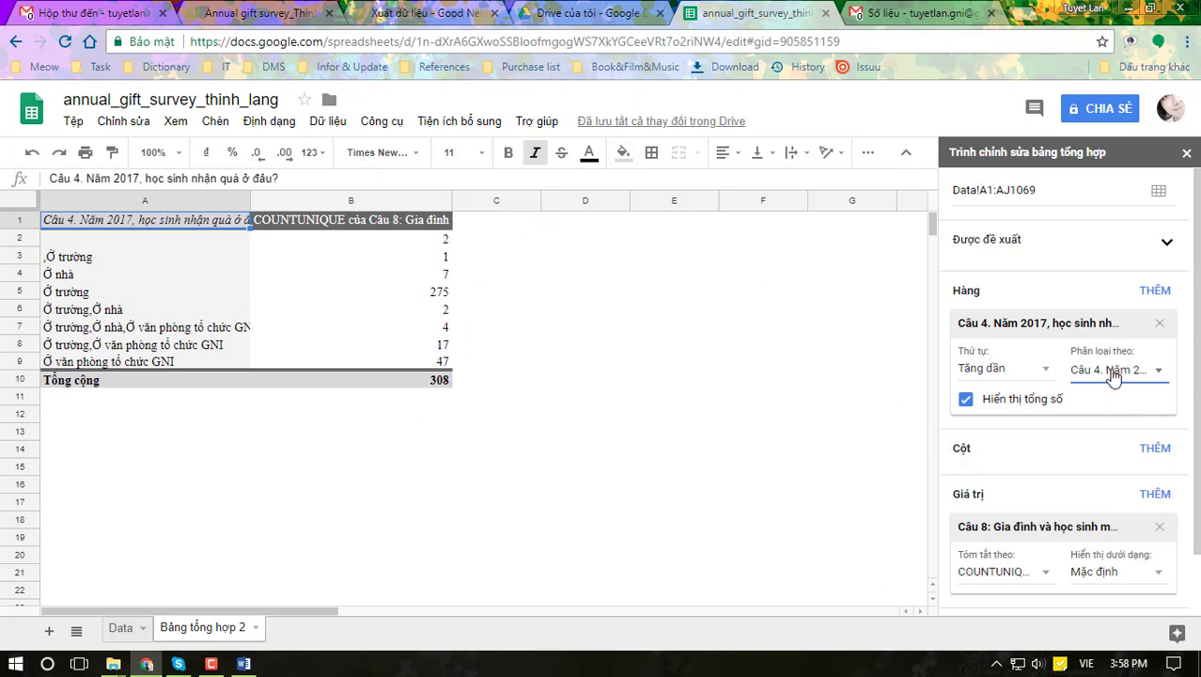
click(993, 406)
click(993, 410)
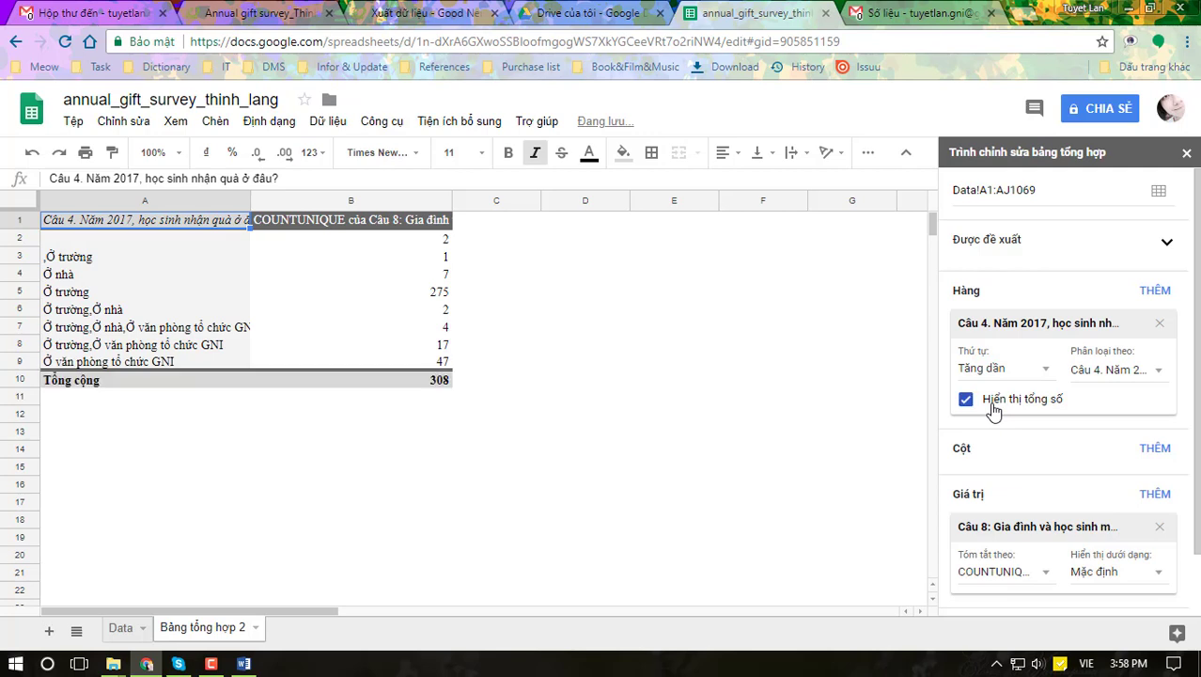
Step: Review the value summary functions and show the pivot table's Câu 8 values as "% số tổng cộng"
click(1029, 576)
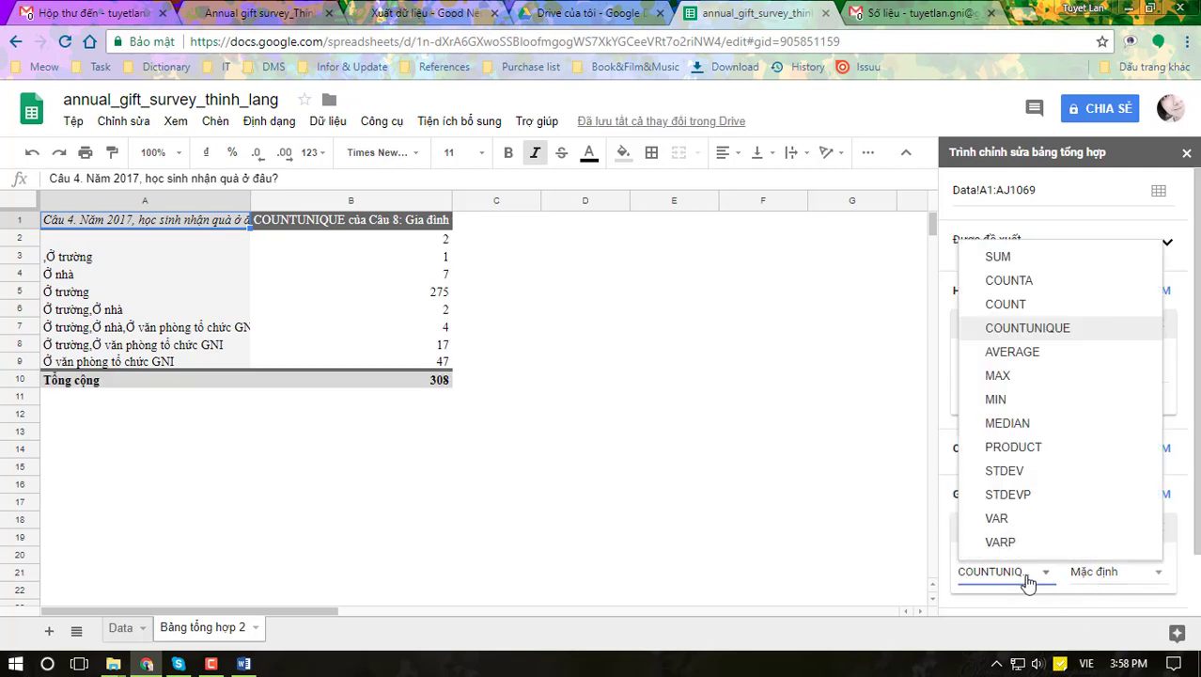
click(1111, 576)
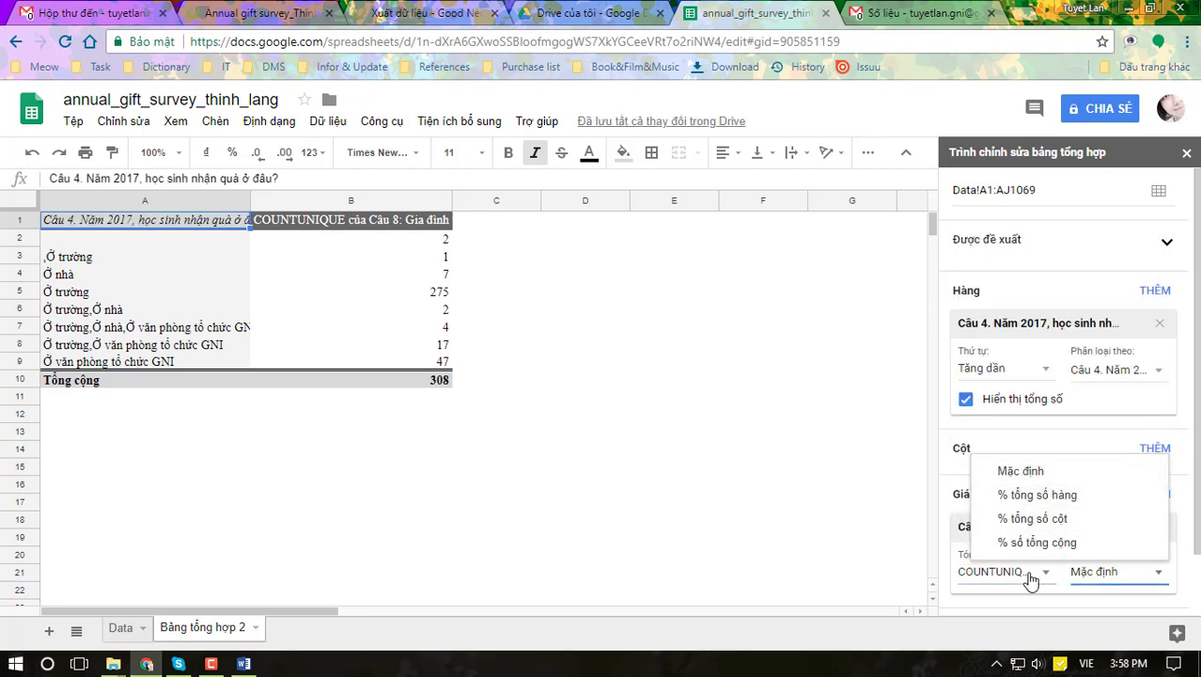
click(1054, 498)
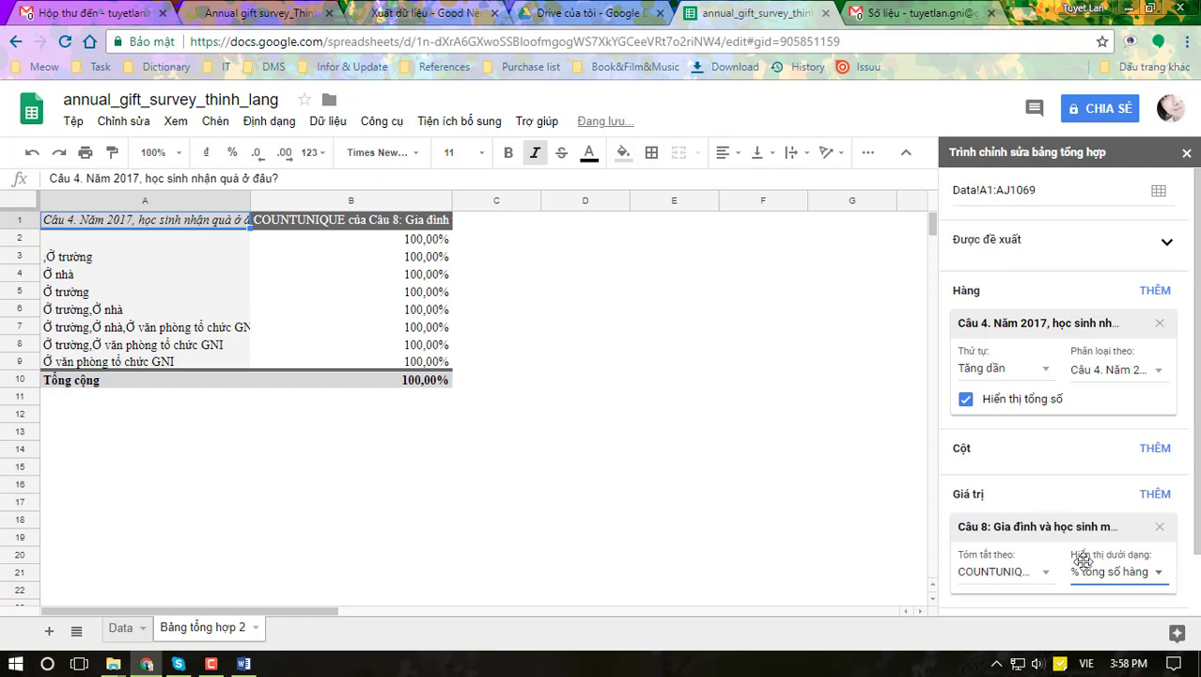
click(1094, 577)
click(1068, 543)
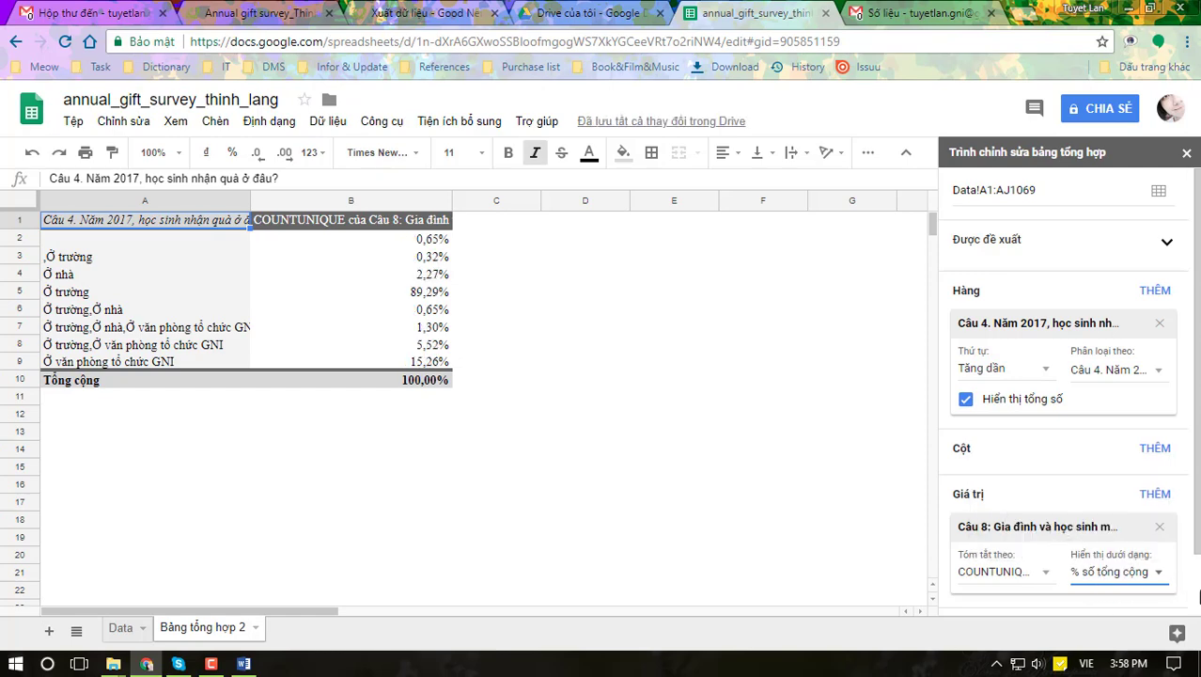
Step: Add a filter on the "Trường:" field to the pivot table
scroll(1105, 587, down, 1)
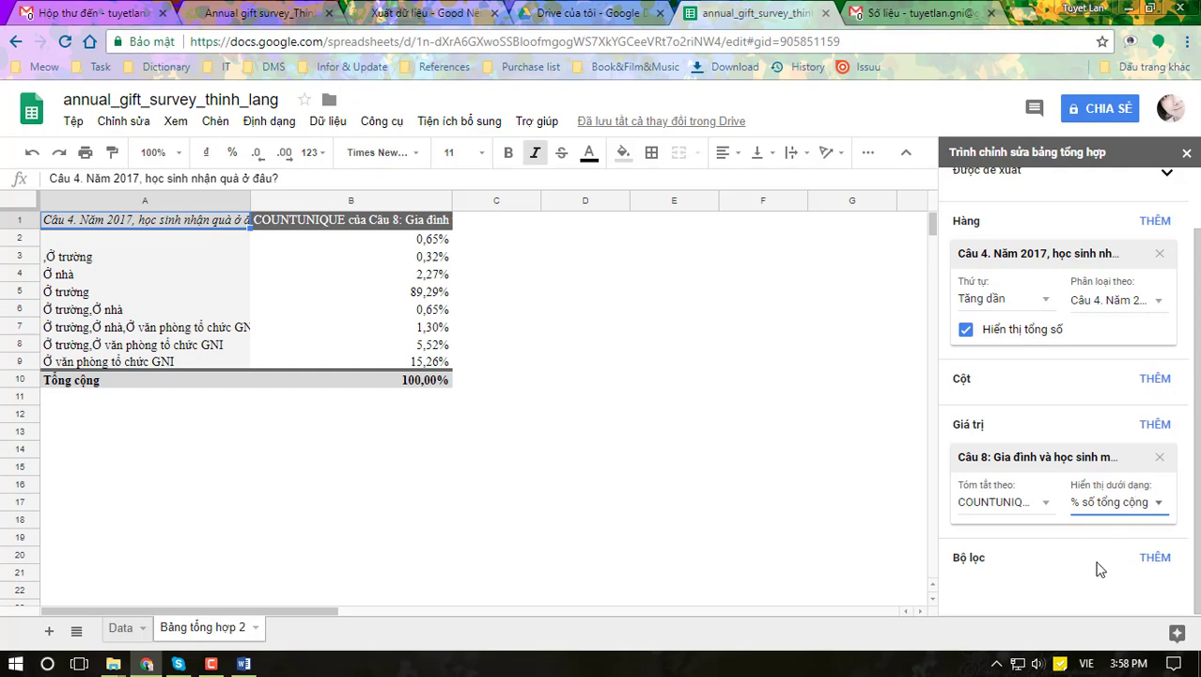
click(1155, 558)
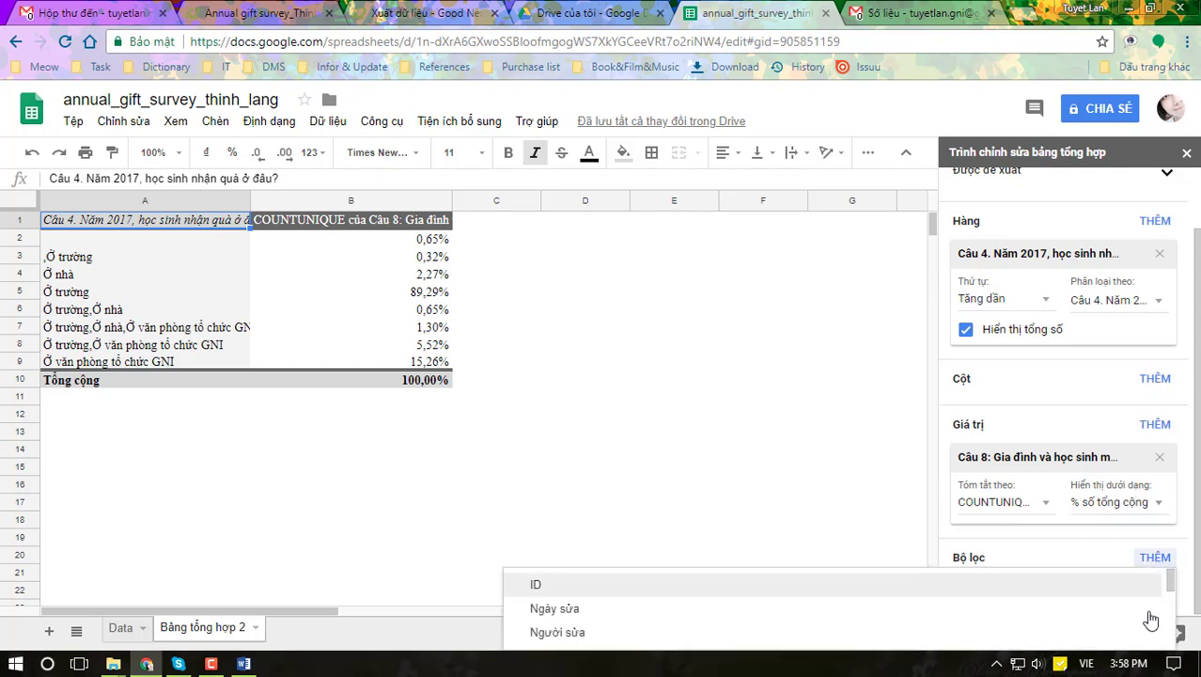
scroll(1150, 620, down, 3)
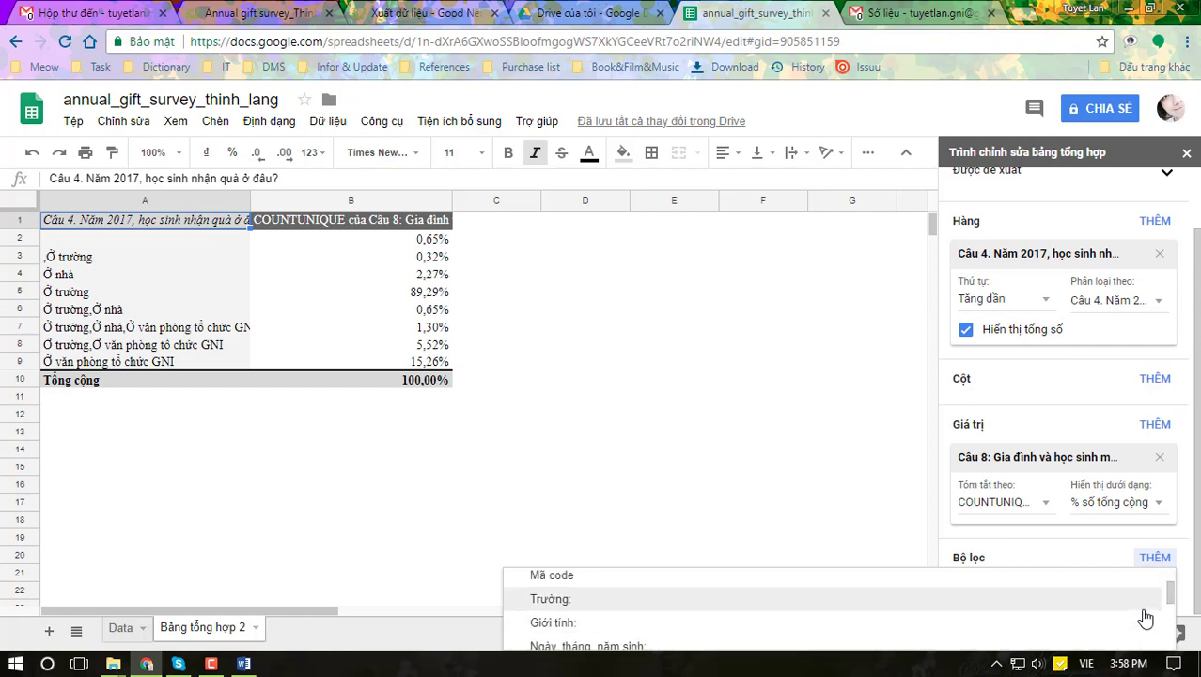
click(1147, 601)
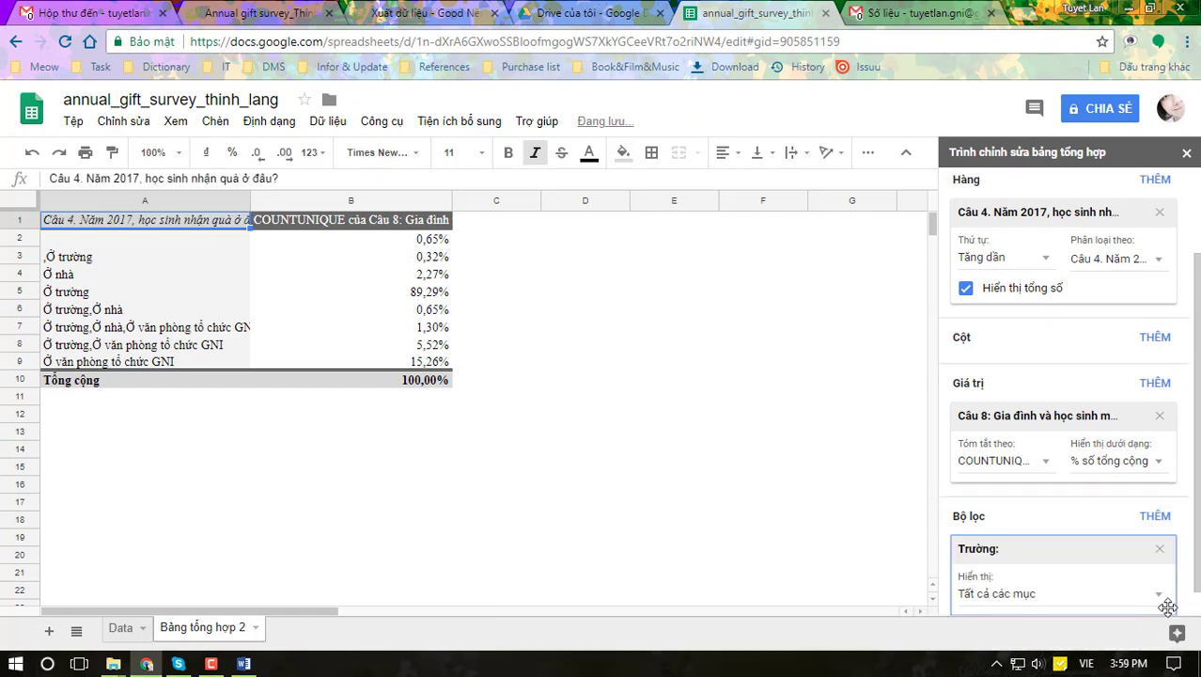
Step: In the pivot table's "Trường:" filter, exclude "(Chỗ trống)" and the first two "THCS THỐNG NHẤT" entries
click(1161, 596)
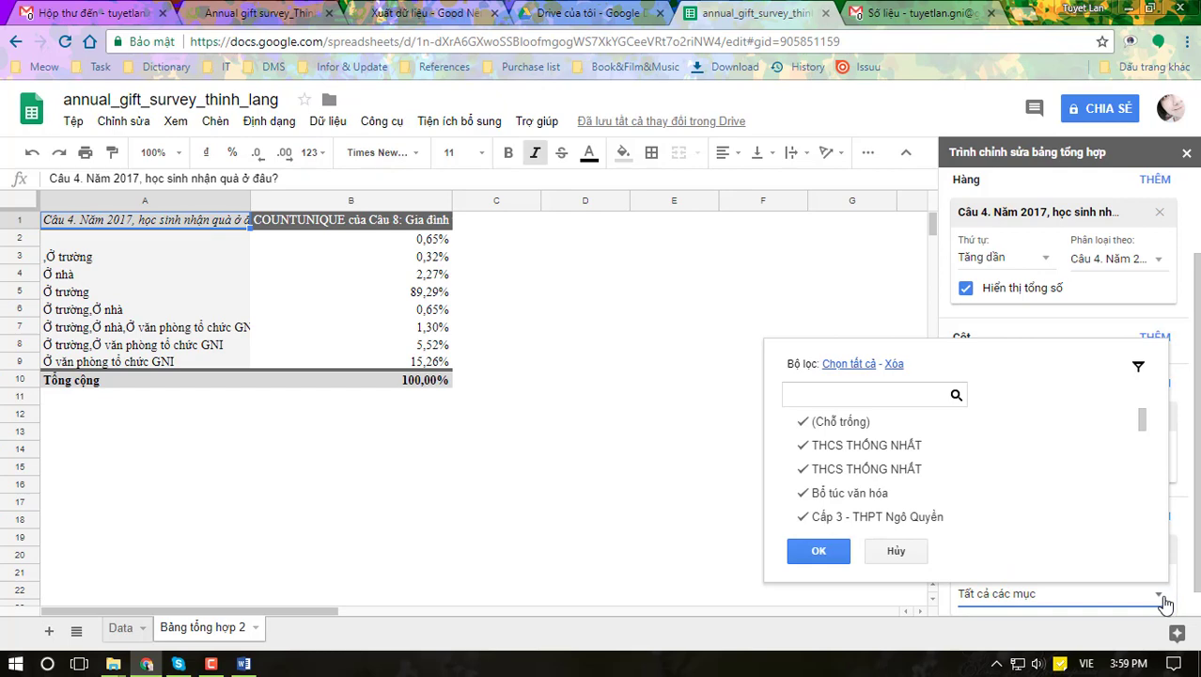
scroll(892, 473, down, 5)
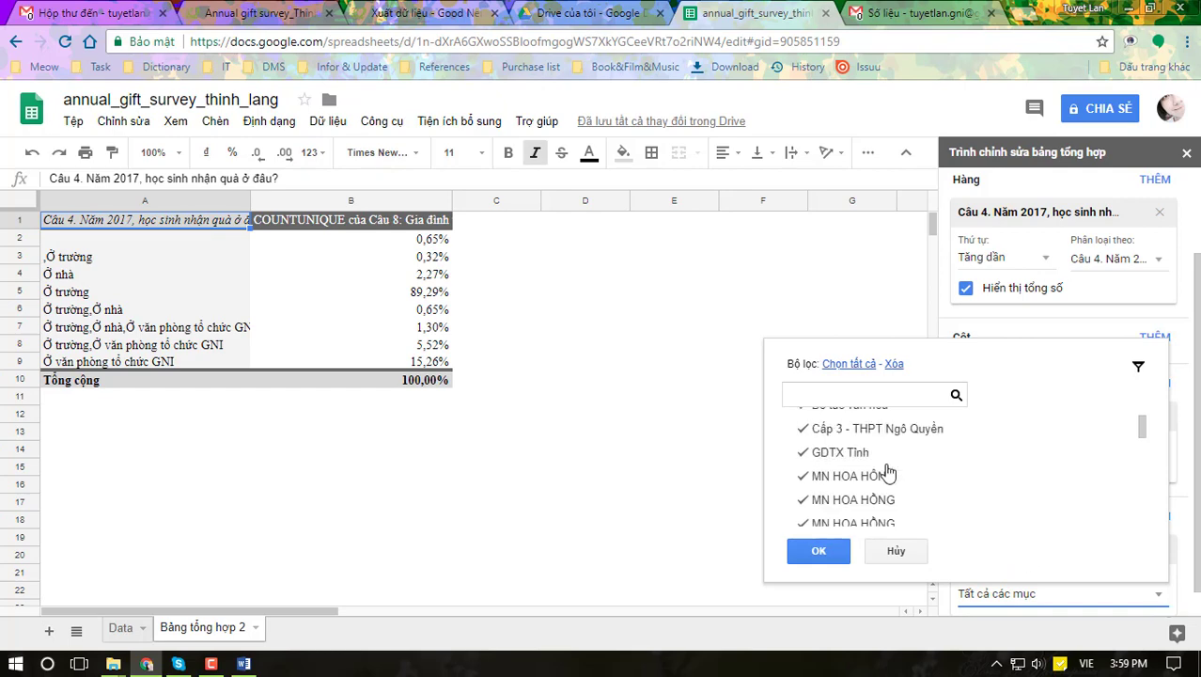
click(818, 552)
click(1037, 602)
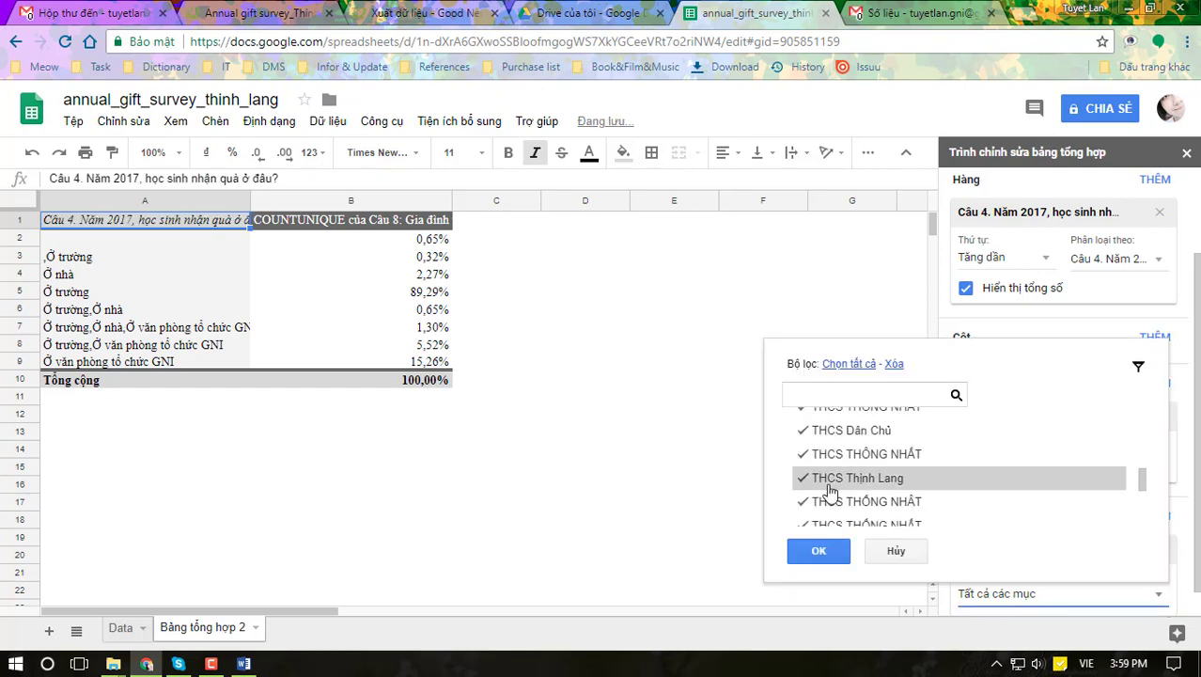
scroll(829, 491, up, 10)
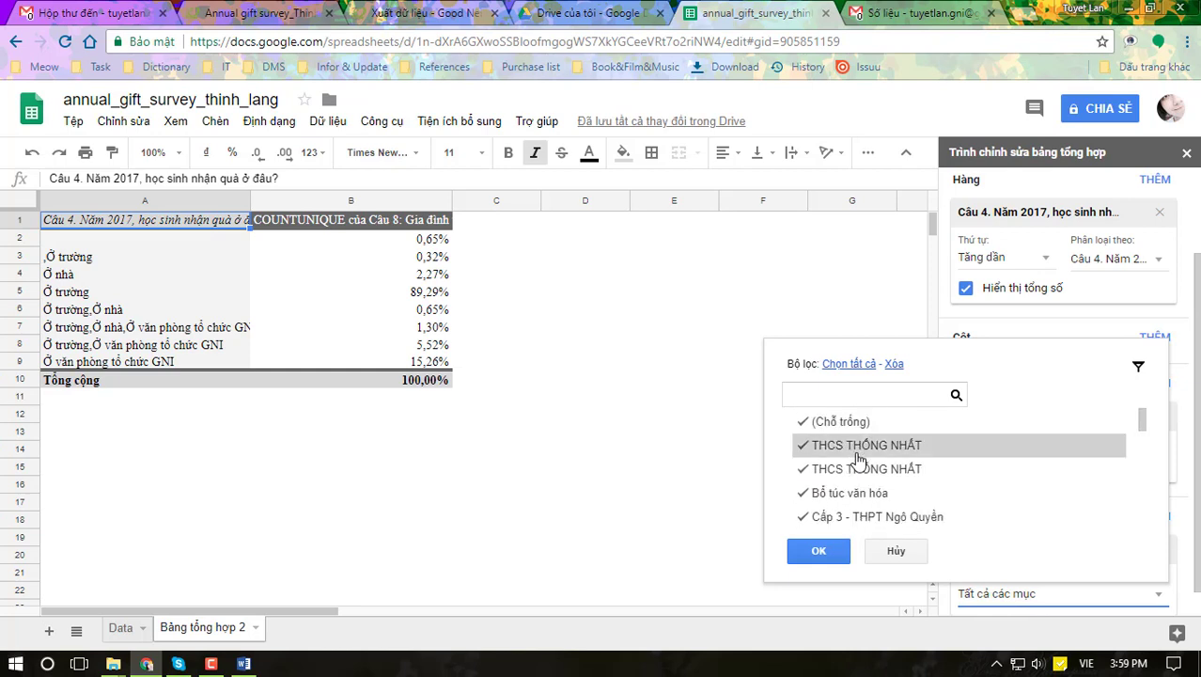
click(810, 421)
click(823, 447)
click(831, 468)
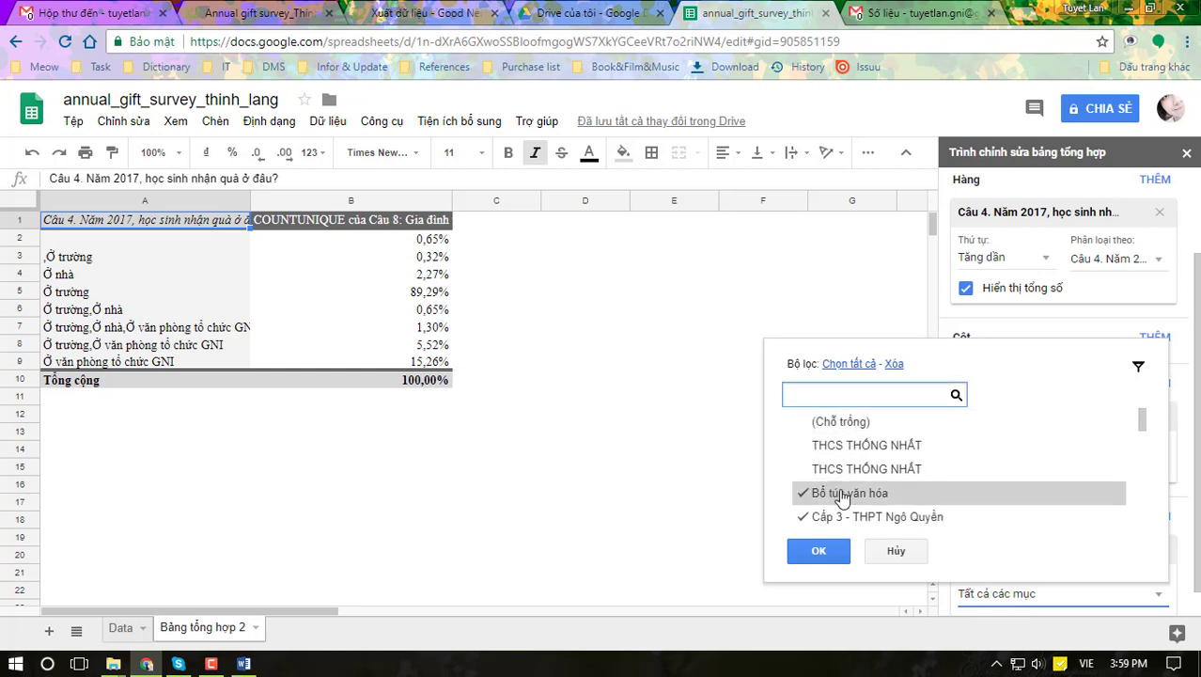
Step: Also exclude "TH Thịnh Lang", the "TH THỐNG NHẤT" entry just above it and "TH NGUYỄN TẤT THÀNH", and apply the school filter
scroll(846, 498, down, 3)
click(860, 497)
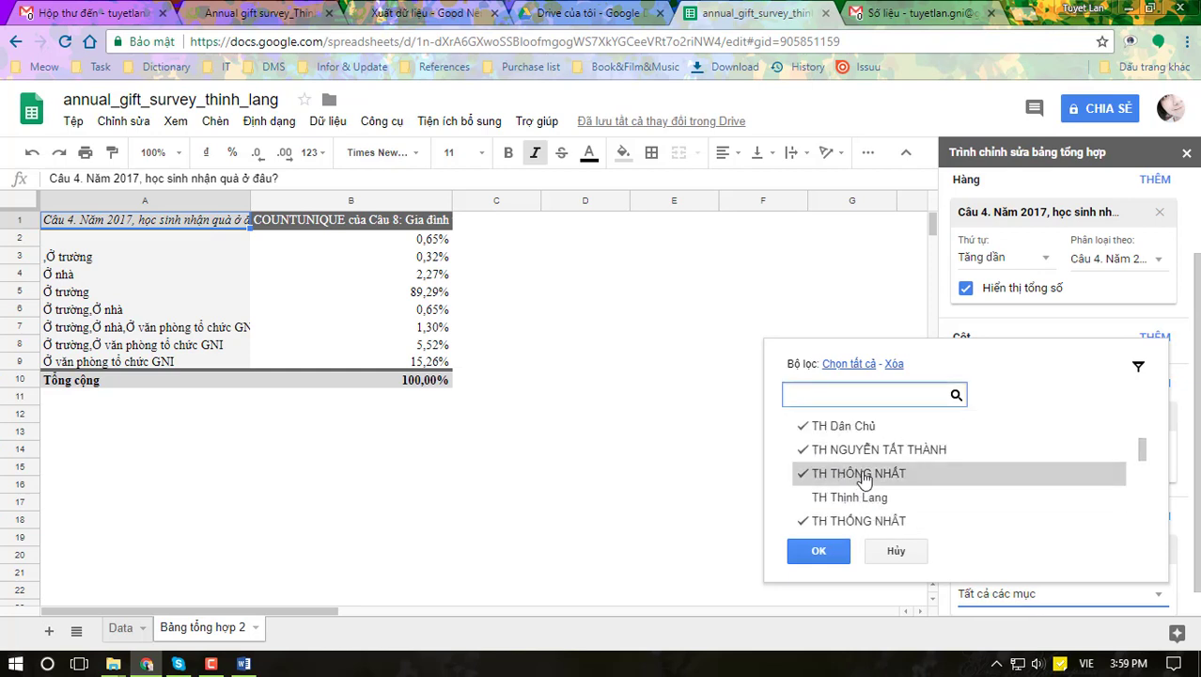
click(878, 473)
click(881, 450)
click(818, 550)
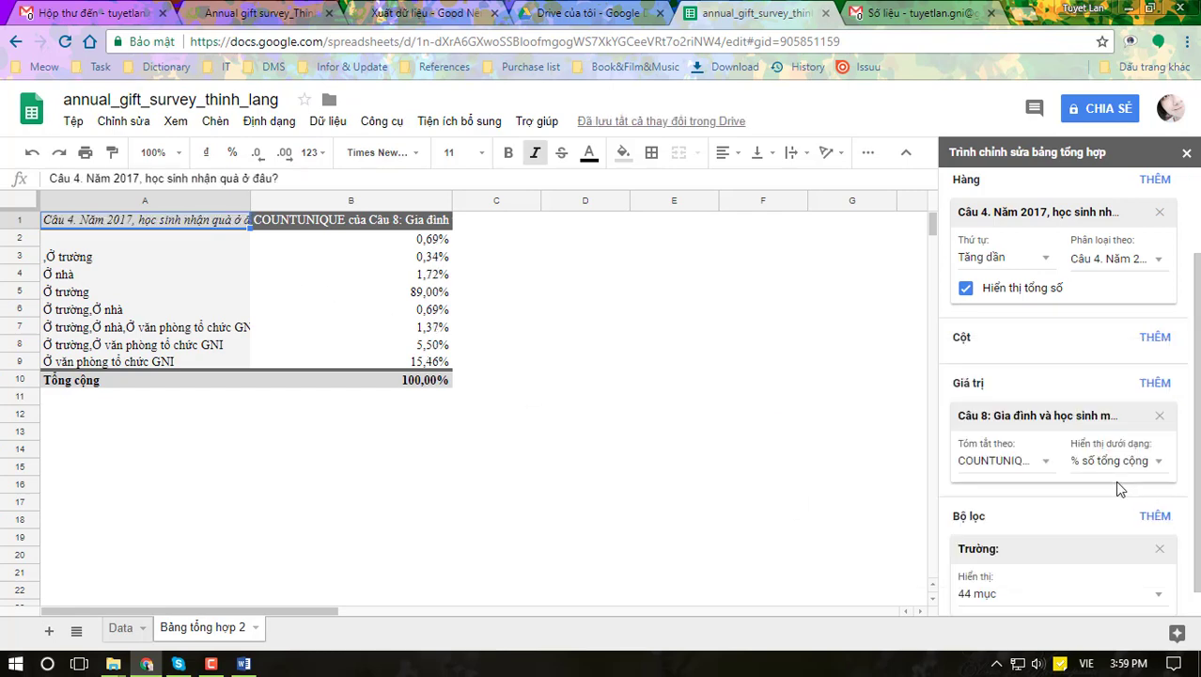
Step: Show the pivot table's Câu 8 values as "Mặc định"
scroll(1114, 480, up, 2)
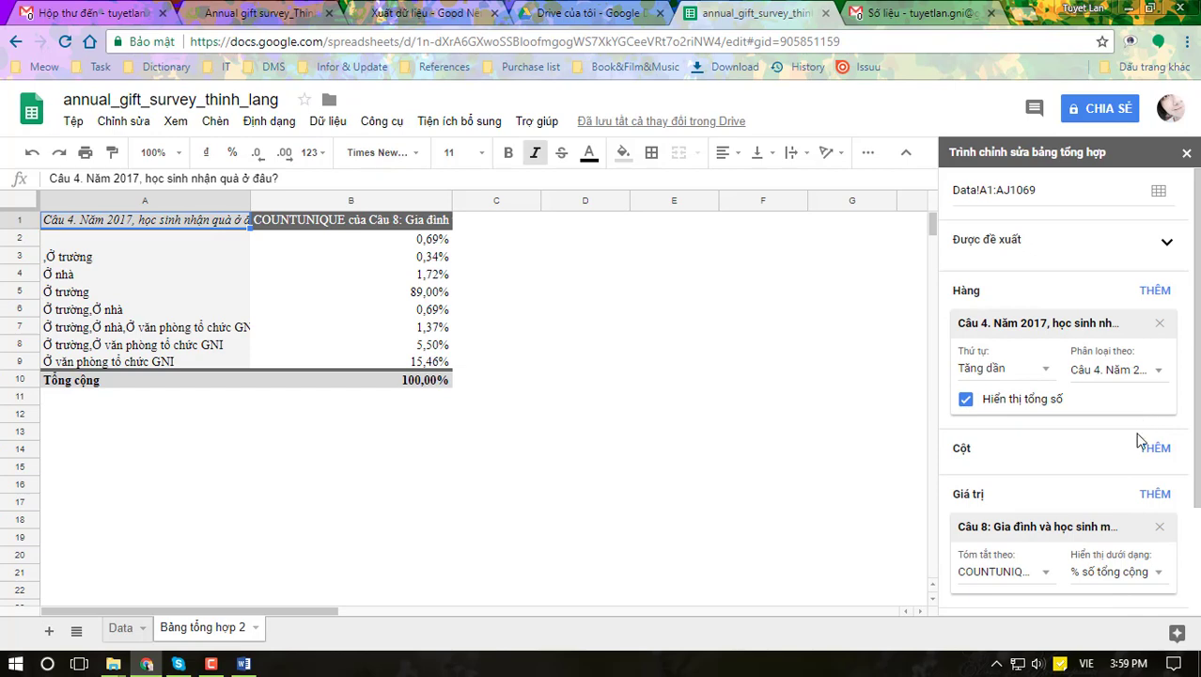
click(1139, 573)
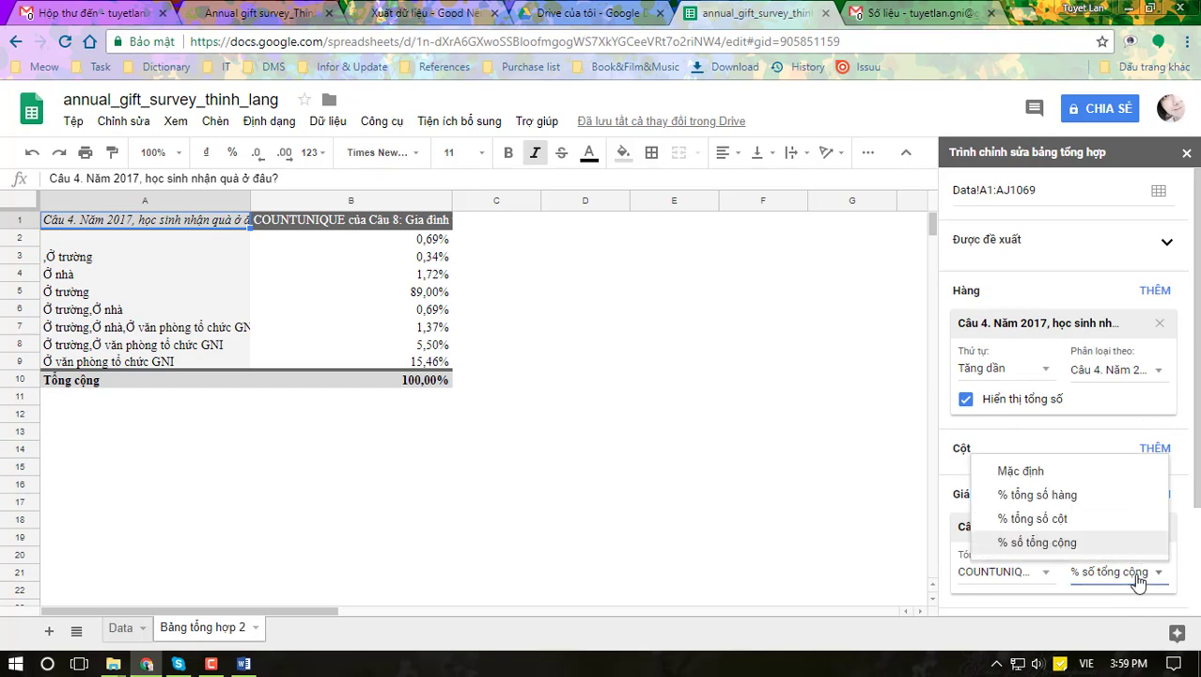
click(1053, 472)
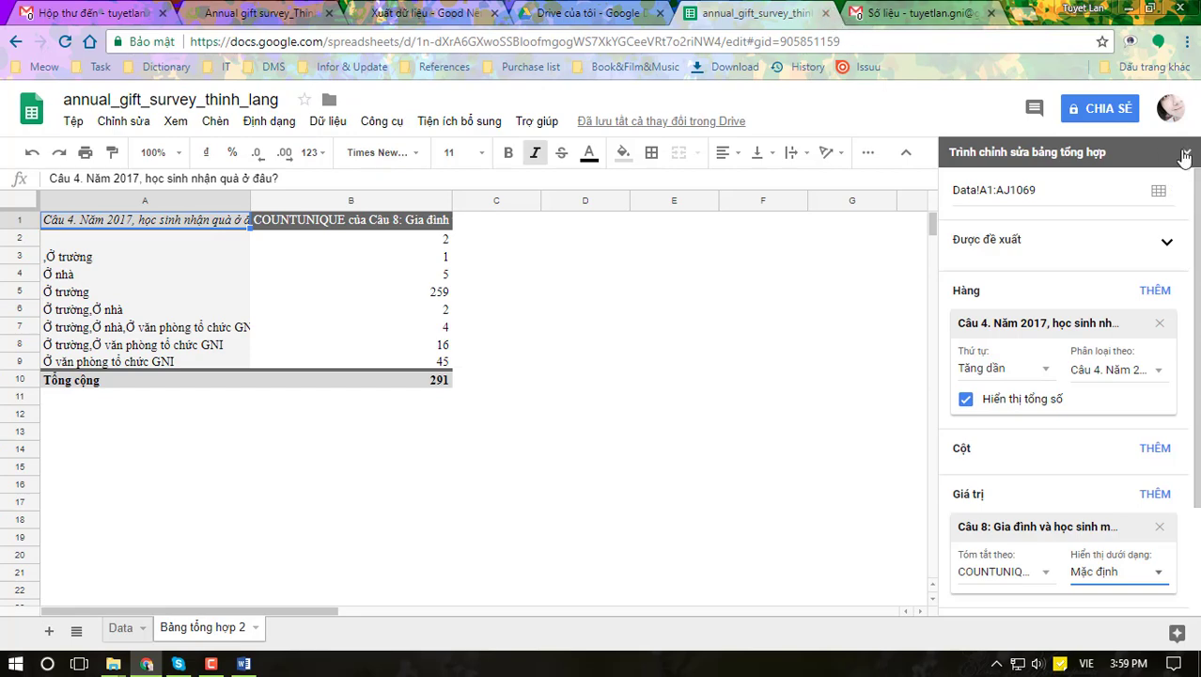
click(212, 663)
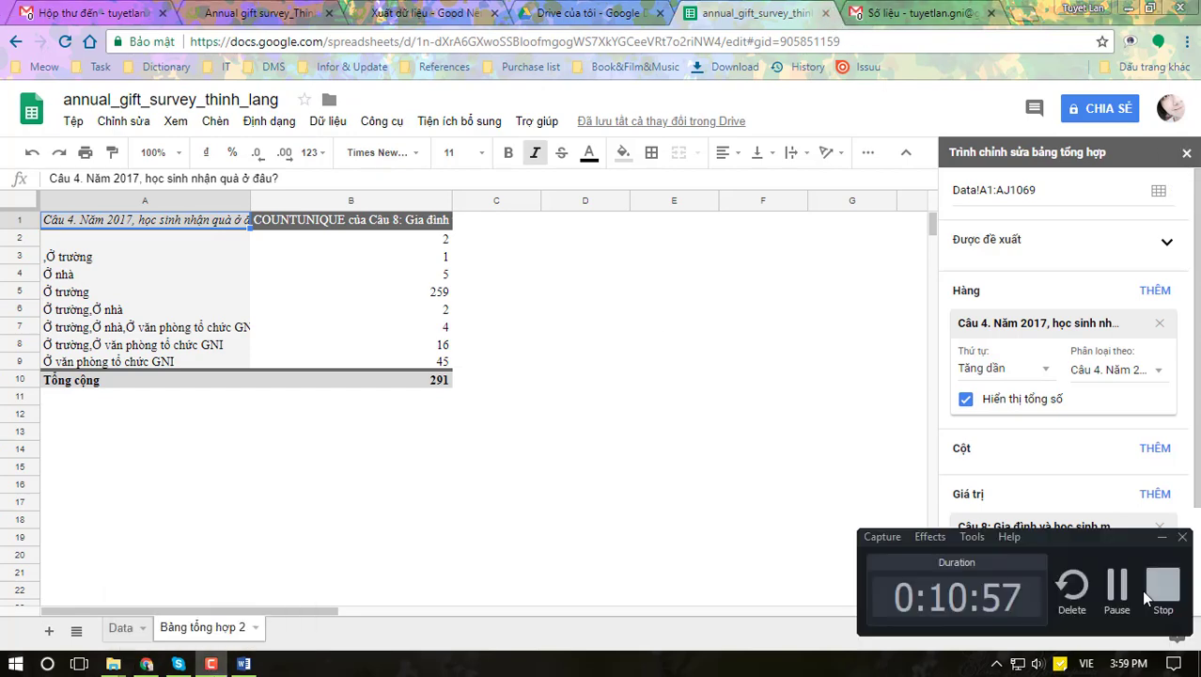